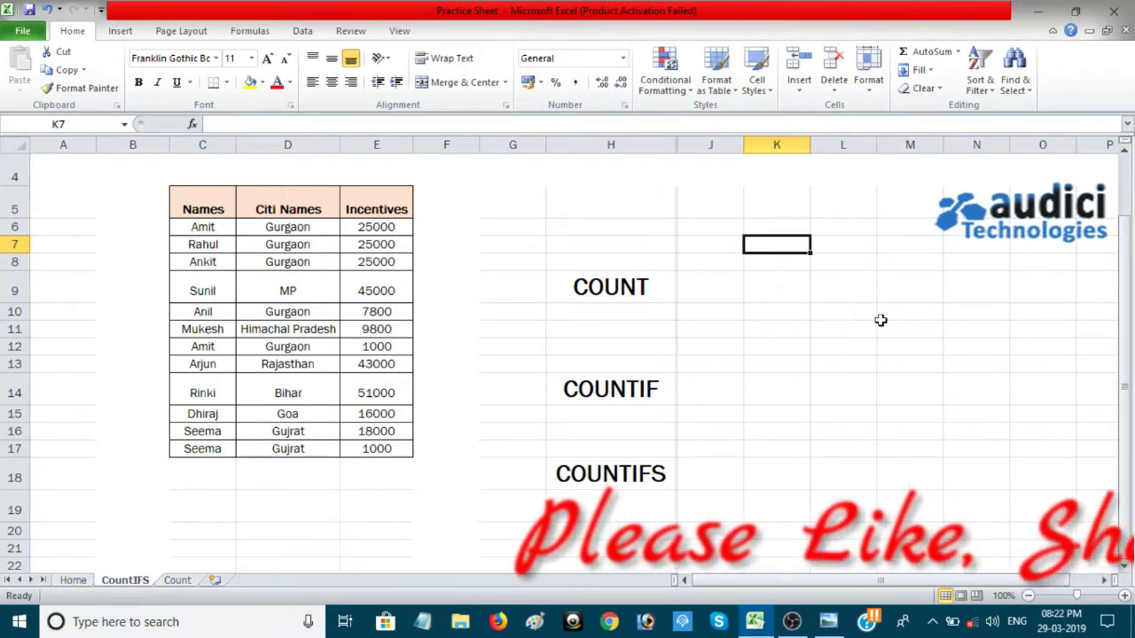
- Review the data table, the Incentives values E6:E17 and the result cells beside COUNT, COUNTIF and COUNTIFS
{"action": "left_click", "coordinate": [709, 286]}
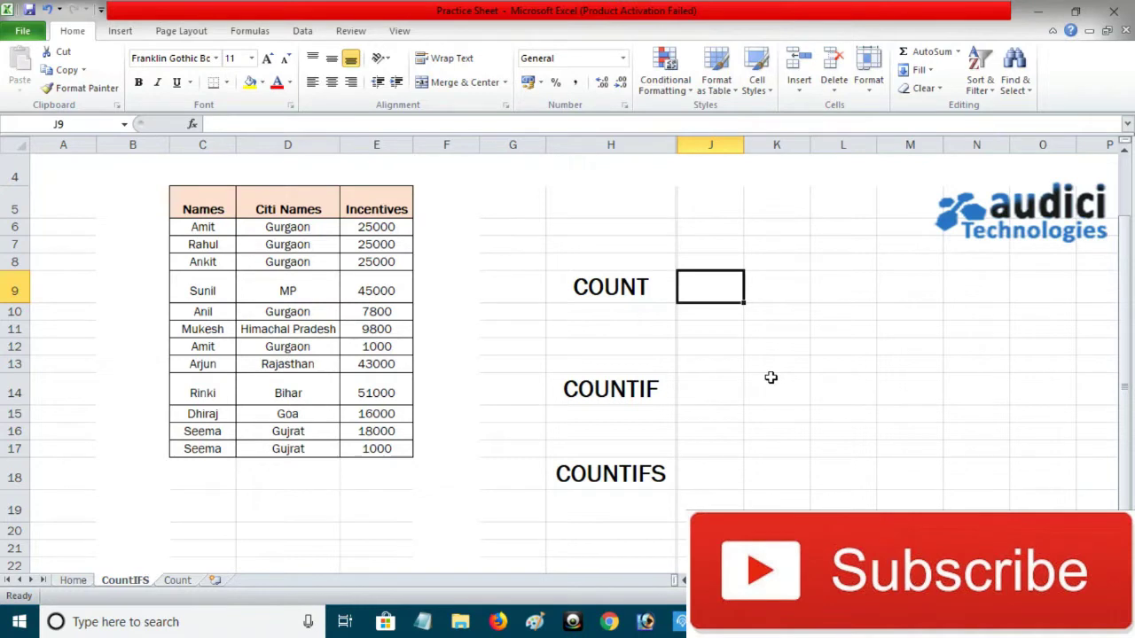
{"action": "left_click", "coordinate": [606, 213]}
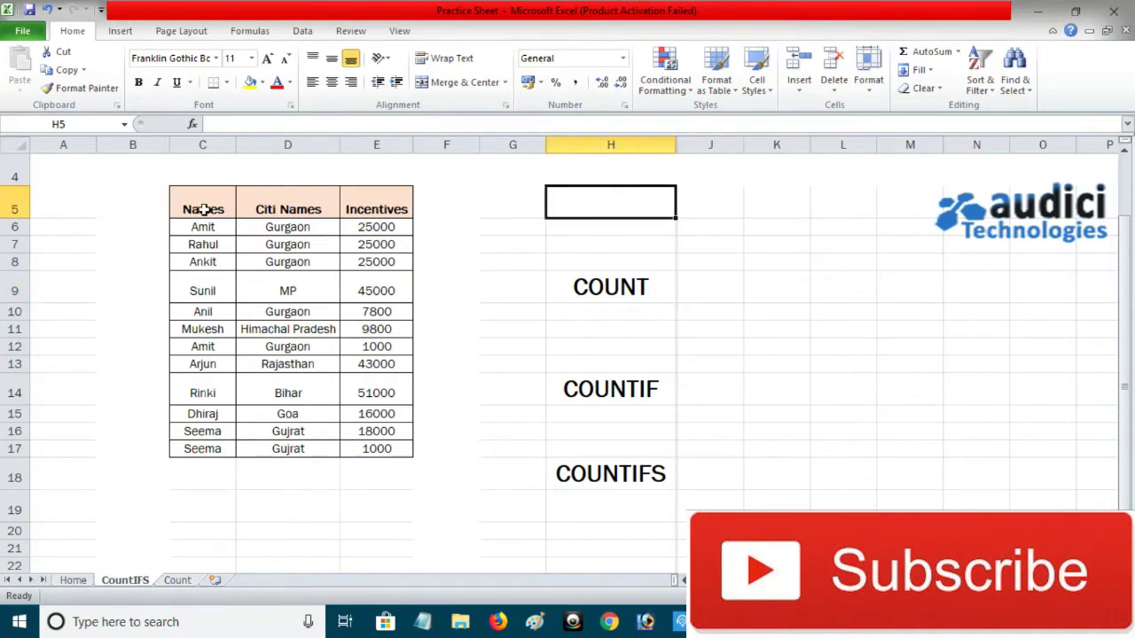
{"action": "left_click_drag", "start_coordinate": [202, 209], "coordinate": [354, 450]}
{"action": "left_click", "coordinate": [459, 244]}
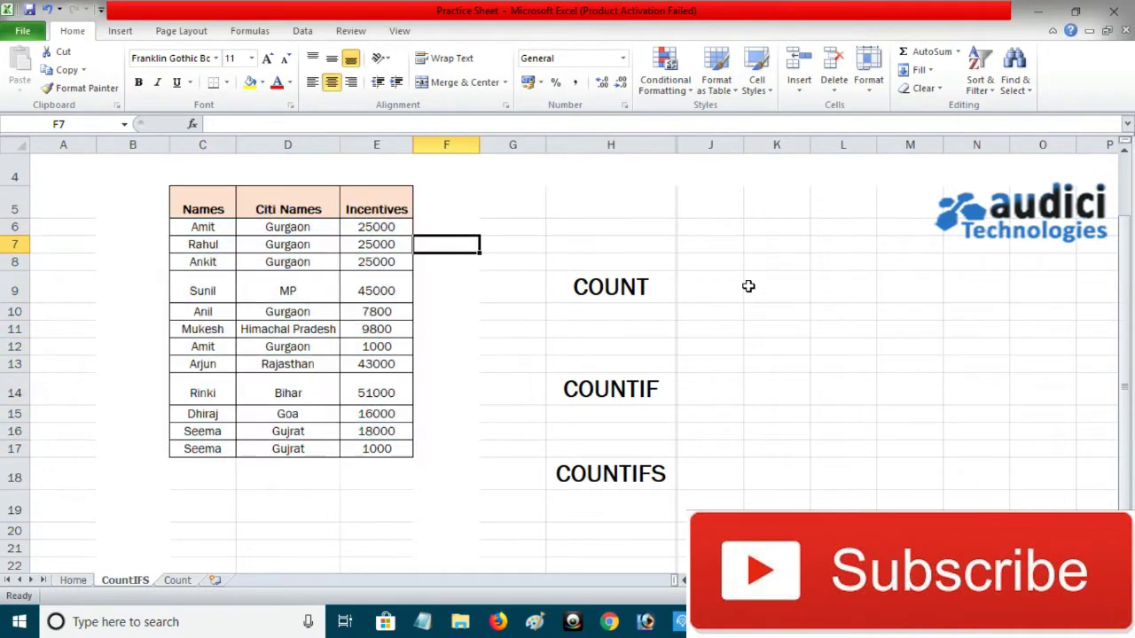
{"action": "left_click", "coordinate": [740, 286]}
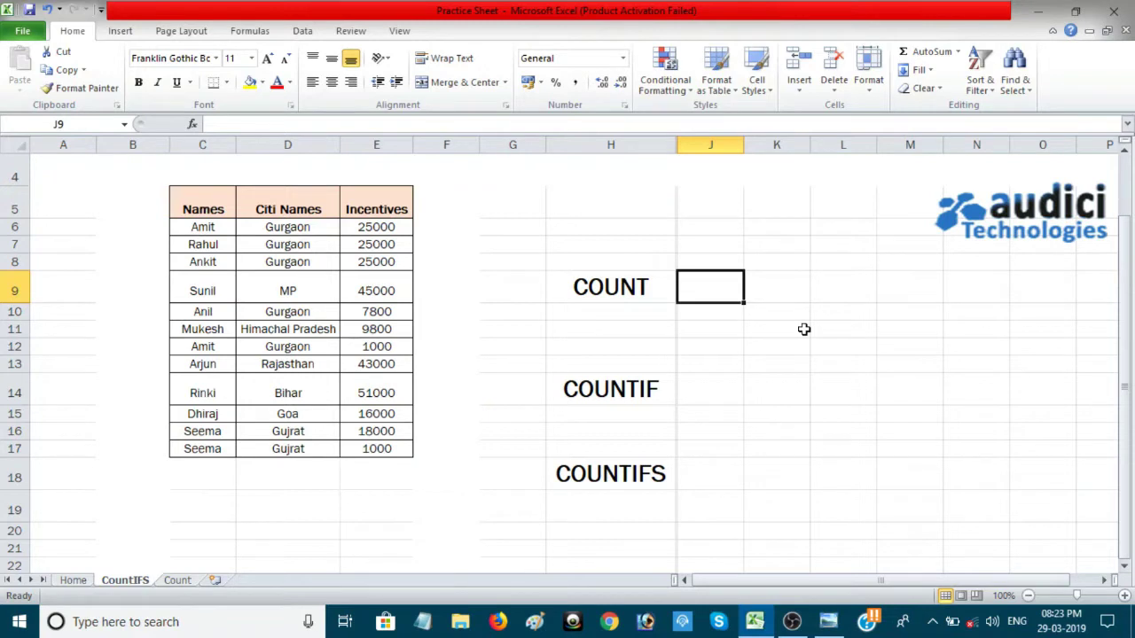
{"action": "left_click_drag", "start_coordinate": [379, 233], "coordinate": [393, 453]}
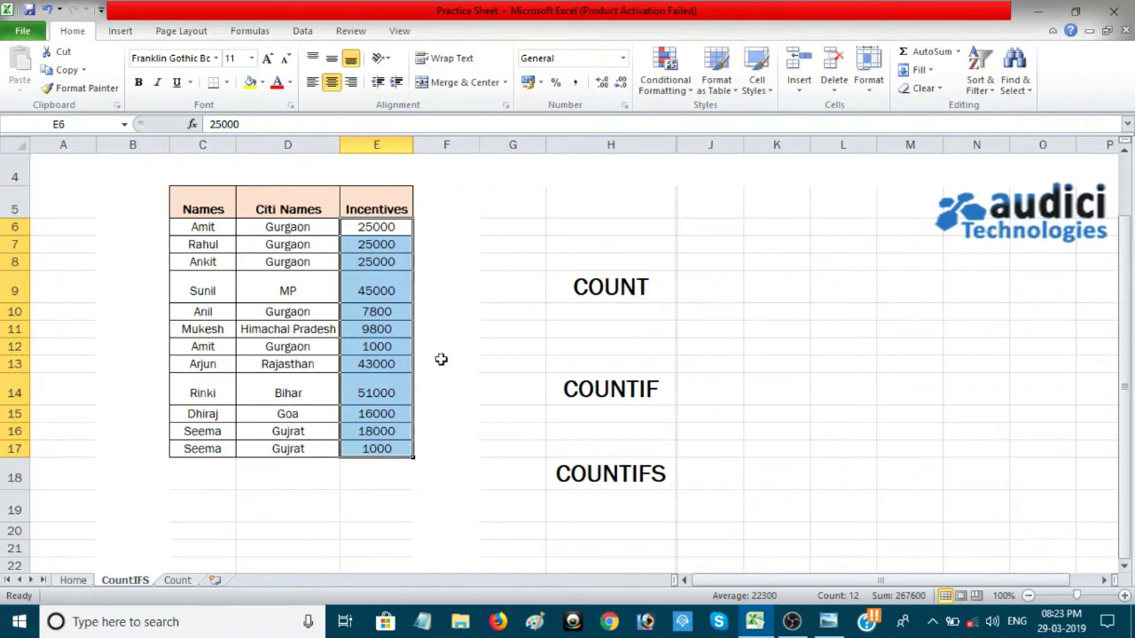
{"action": "left_click", "coordinate": [703, 395]}
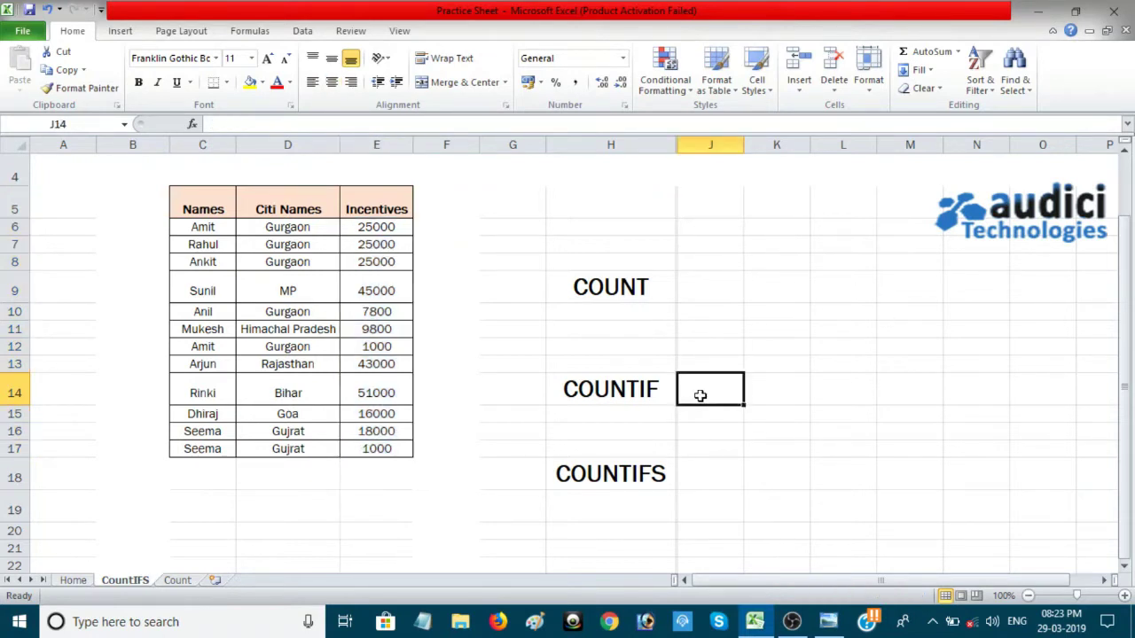
{"action": "left_click_drag", "start_coordinate": [377, 227], "coordinate": [393, 448]}
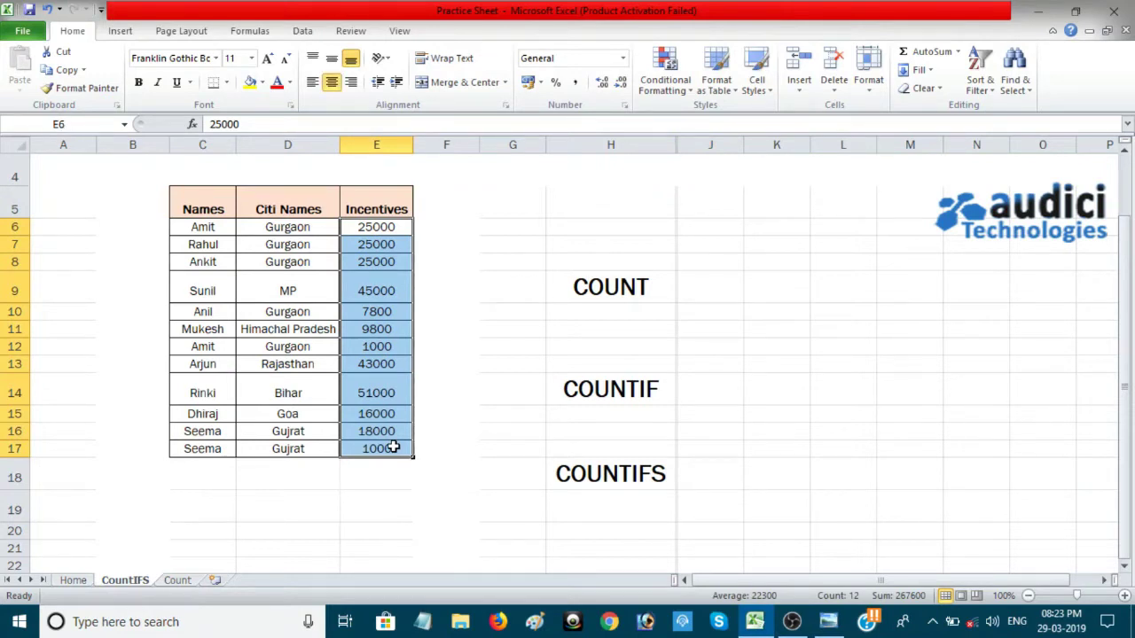
{"action": "left_click", "coordinate": [727, 389]}
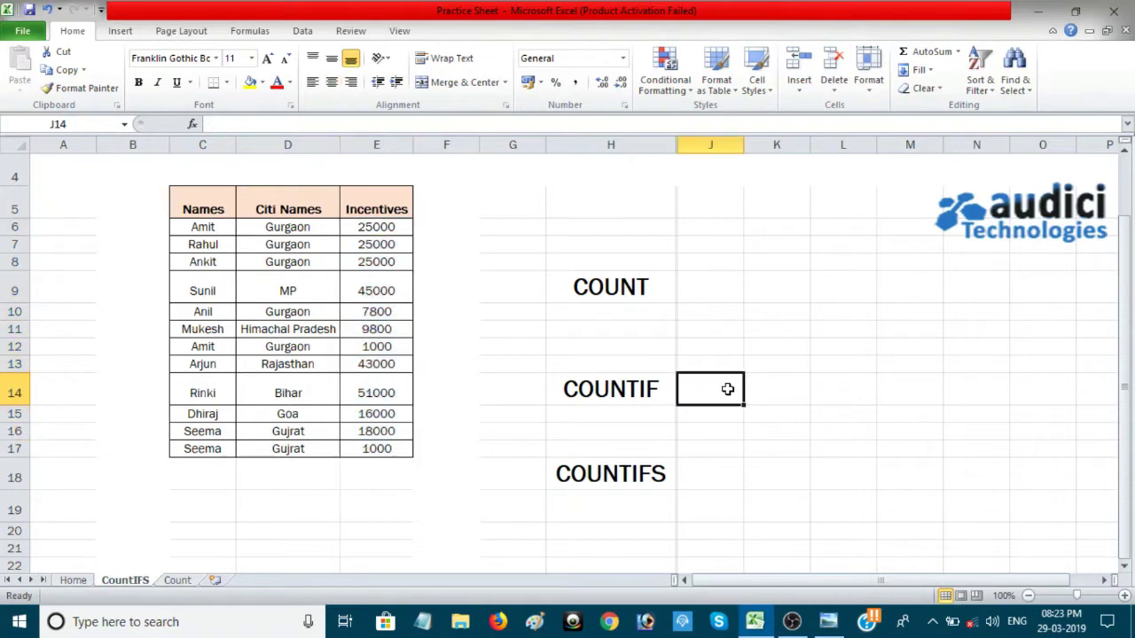
{"action": "left_click", "coordinate": [617, 482]}
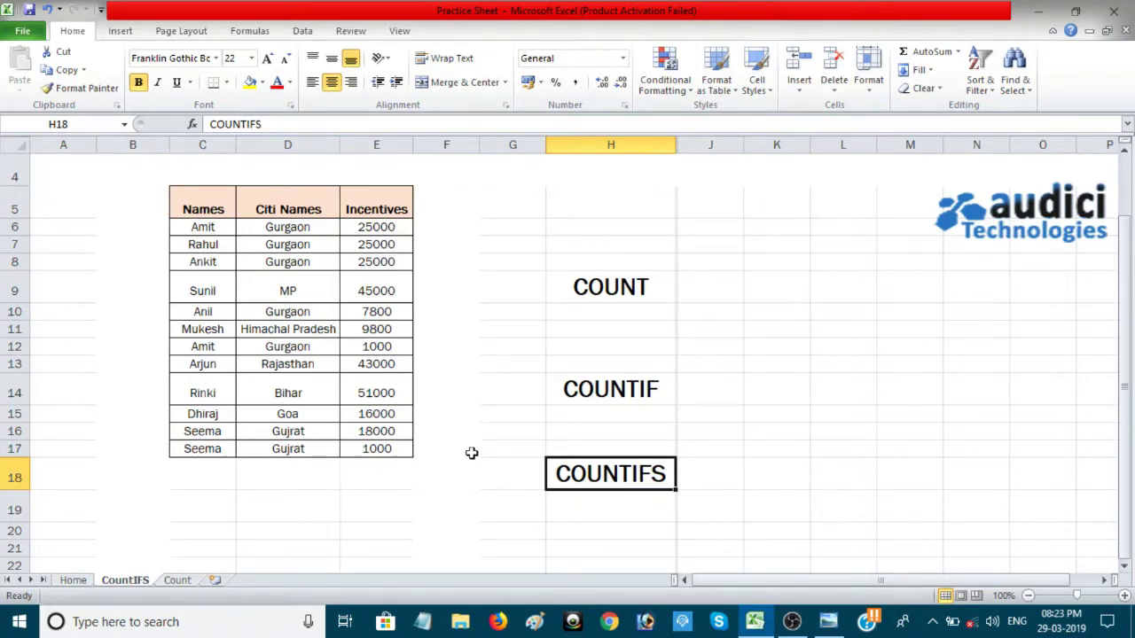
{"action": "left_click", "coordinate": [682, 471]}
- Enter =COUNT(E6:E17) in J9, returning 12, and compare it with the Incentives values
{"action": "left_click", "coordinate": [708, 286]}
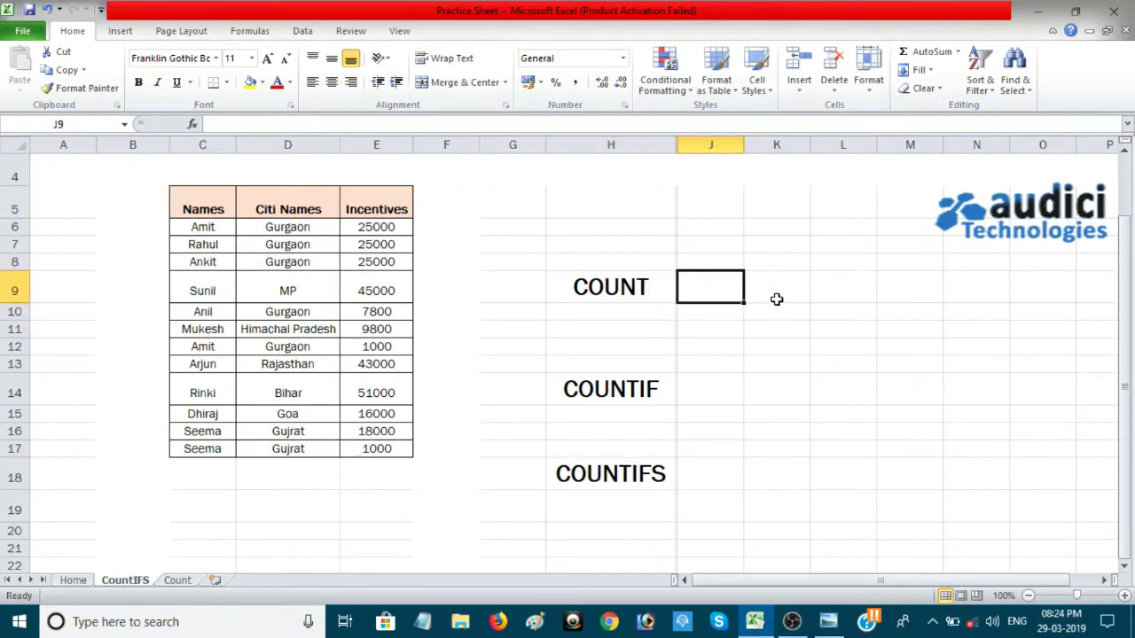
{"action": "type", "text": "=count"}
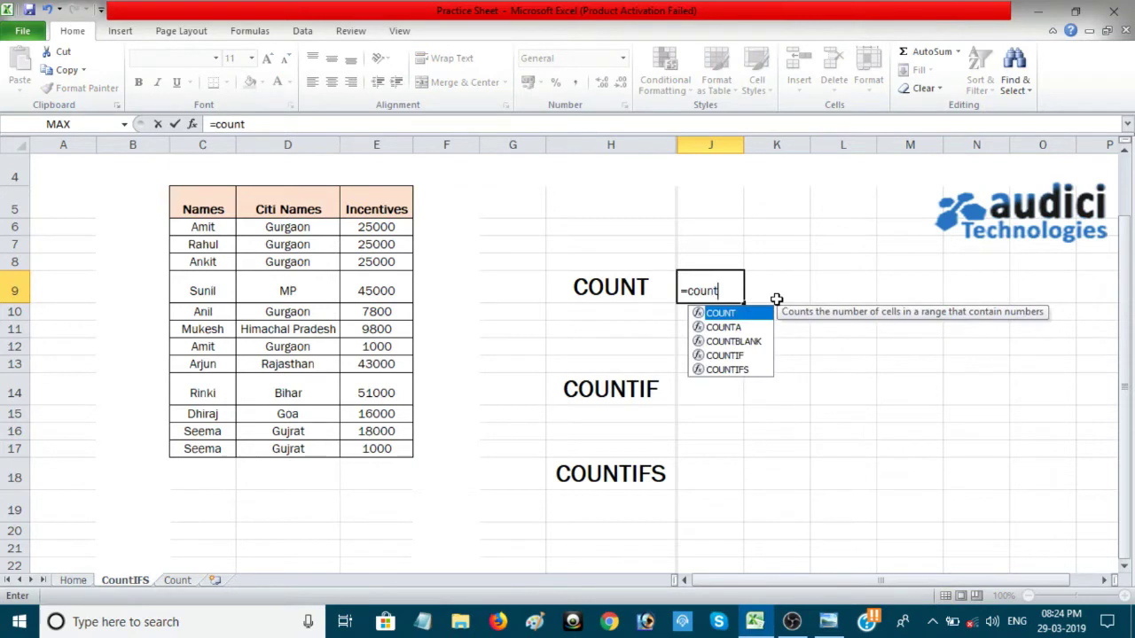
{"action": "type", "text": "("}
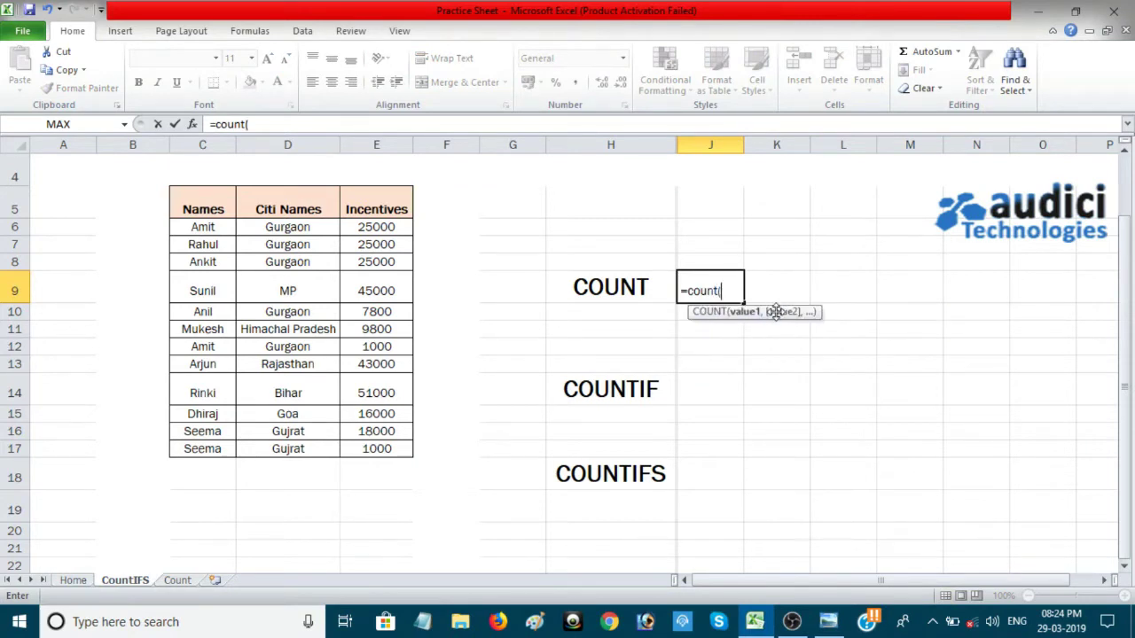
{"action": "left_click", "coordinate": [380, 226]}
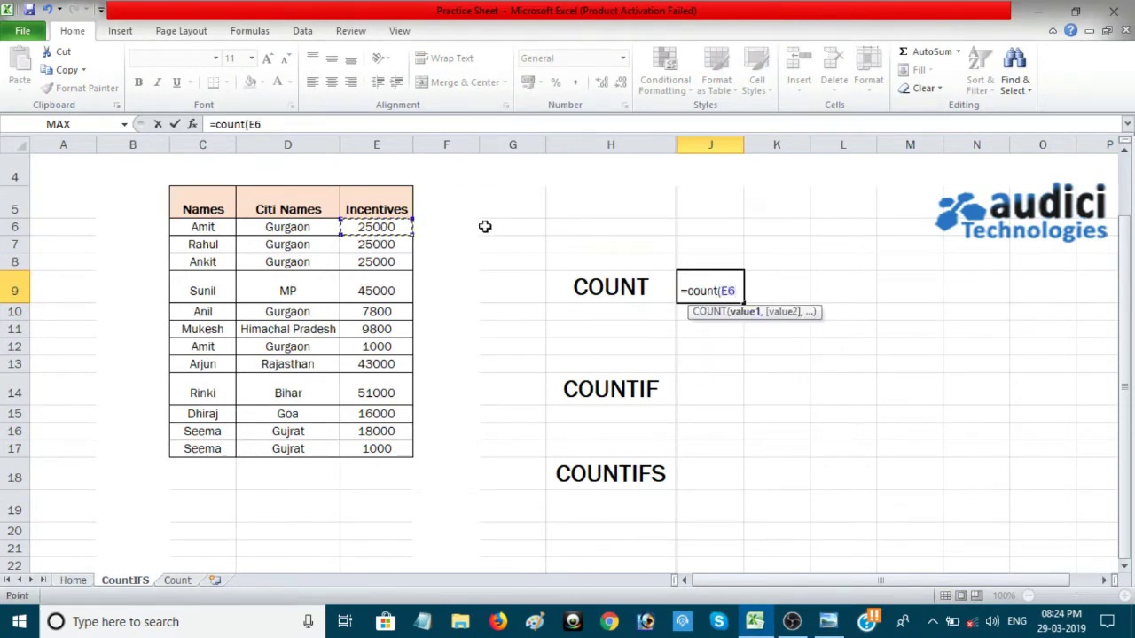
{"action": "key", "text": "ctrl+shift+Down"}
{"action": "type", "text": ")"}
{"action": "key", "text": "Return"}
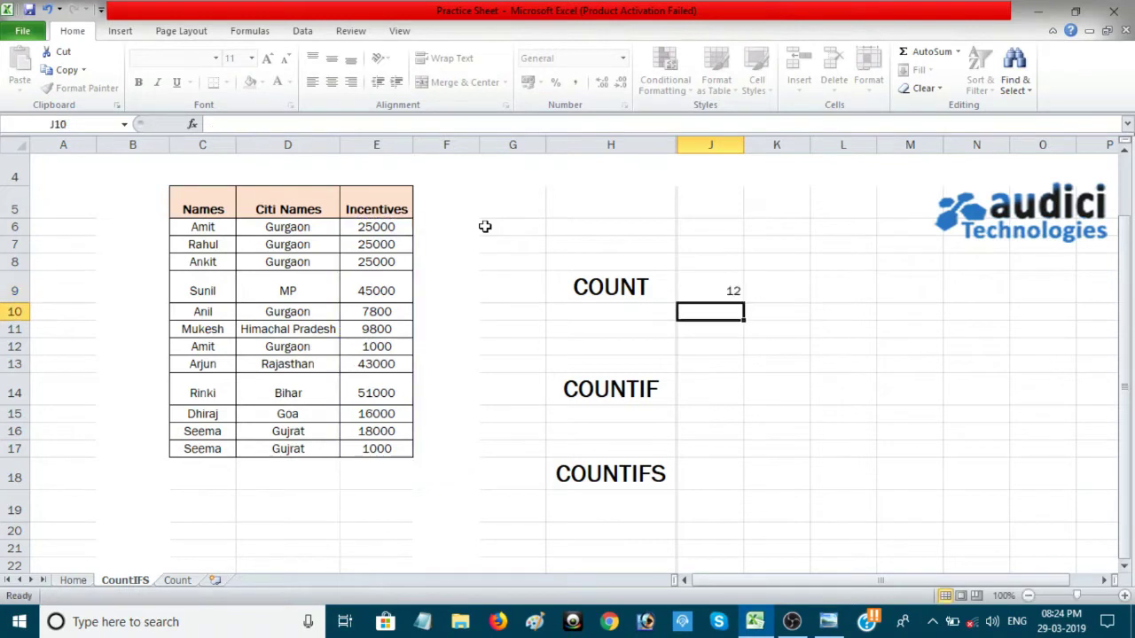
{"action": "left_click", "coordinate": [712, 286]}
{"action": "left_click_drag", "start_coordinate": [386, 227], "coordinate": [399, 448]}
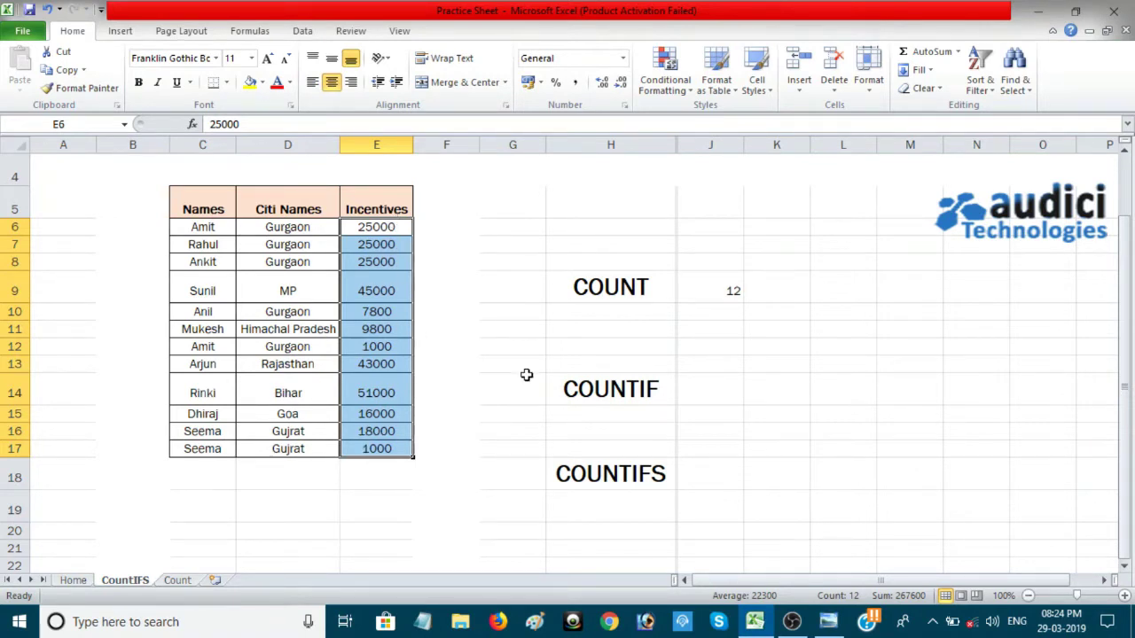
- Enter =COUNTIF(C6:C17,"Seema") in J14 to count the Seema names
{"action": "left_click", "coordinate": [712, 390]}
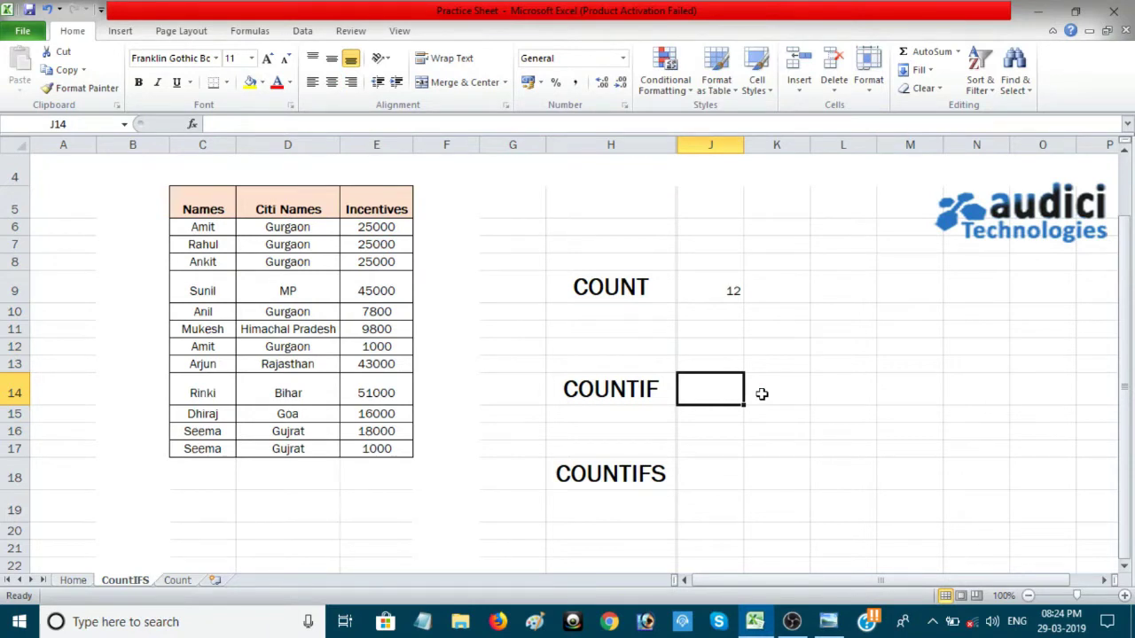
{"action": "type", "text": "Co"}
{"action": "key", "text": "BackSpace"}
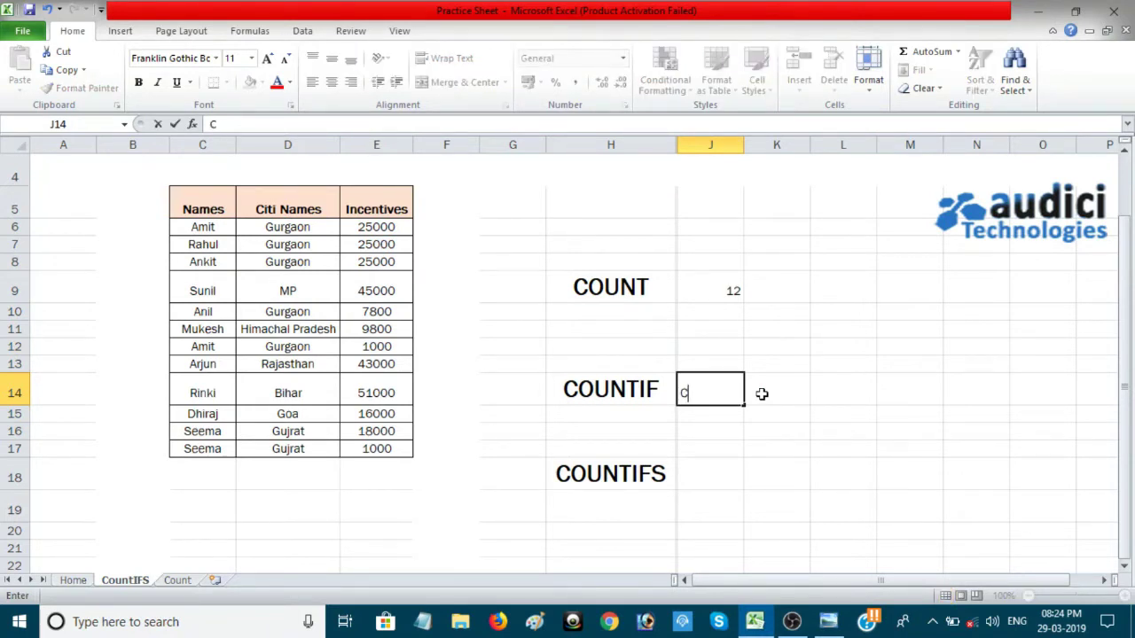
{"action": "key", "text": "BackSpace"}
{"action": "type", "text": "="}
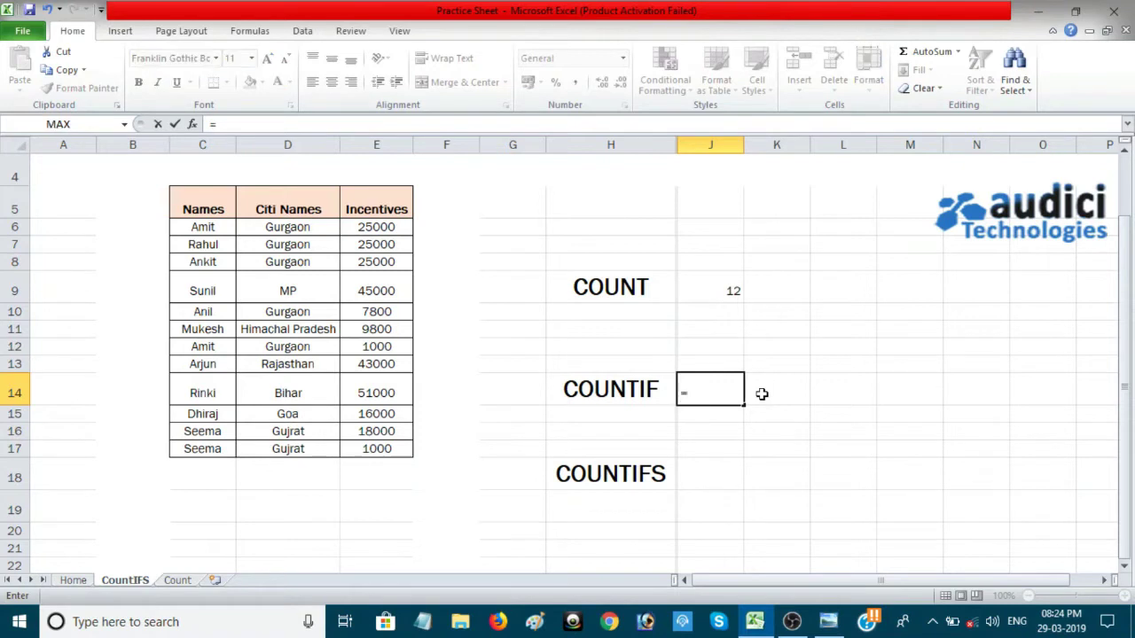
{"action": "type", "text": "counta"}
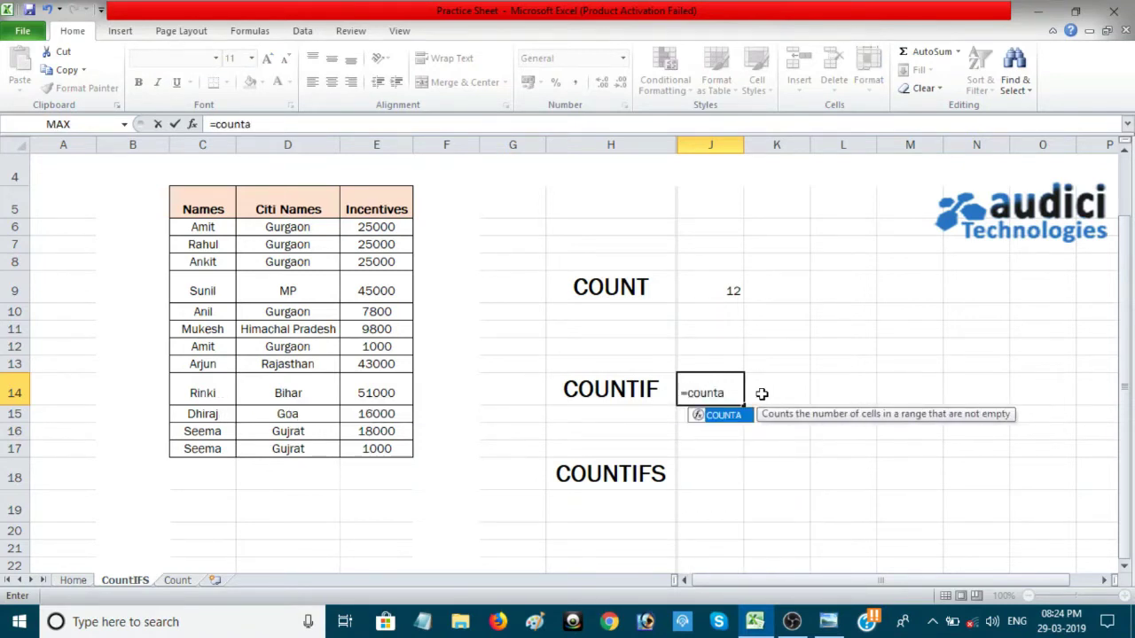
{"action": "key", "text": "BackSpace"}
{"action": "type", "text": "if("}
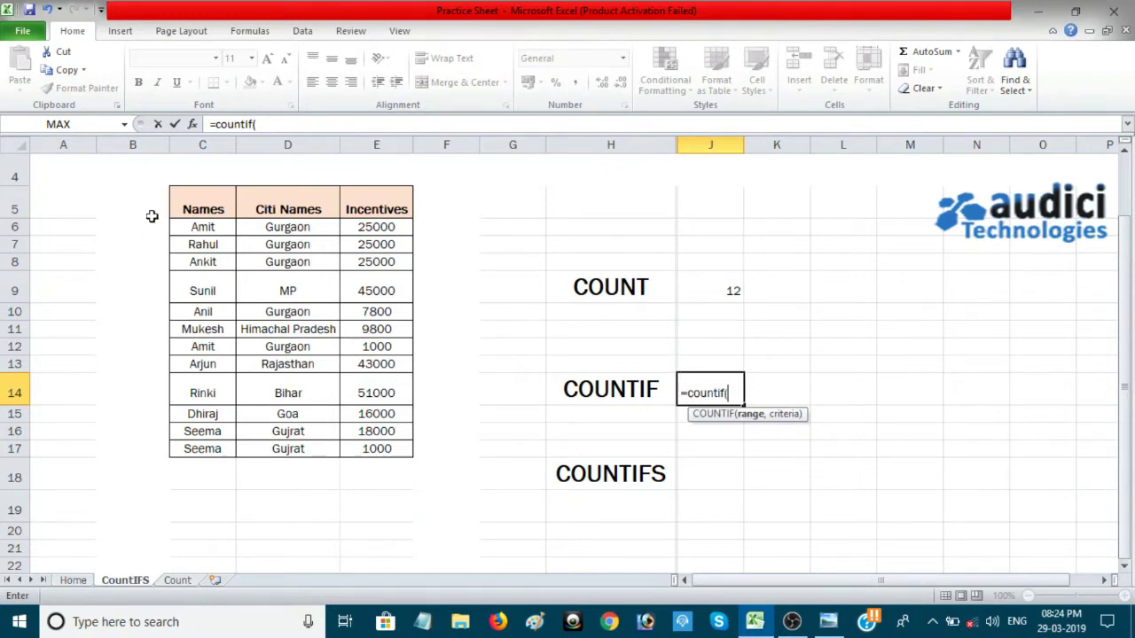
{"action": "left_click", "coordinate": [201, 227]}
{"action": "key", "text": "ctrl+shift+Down"}
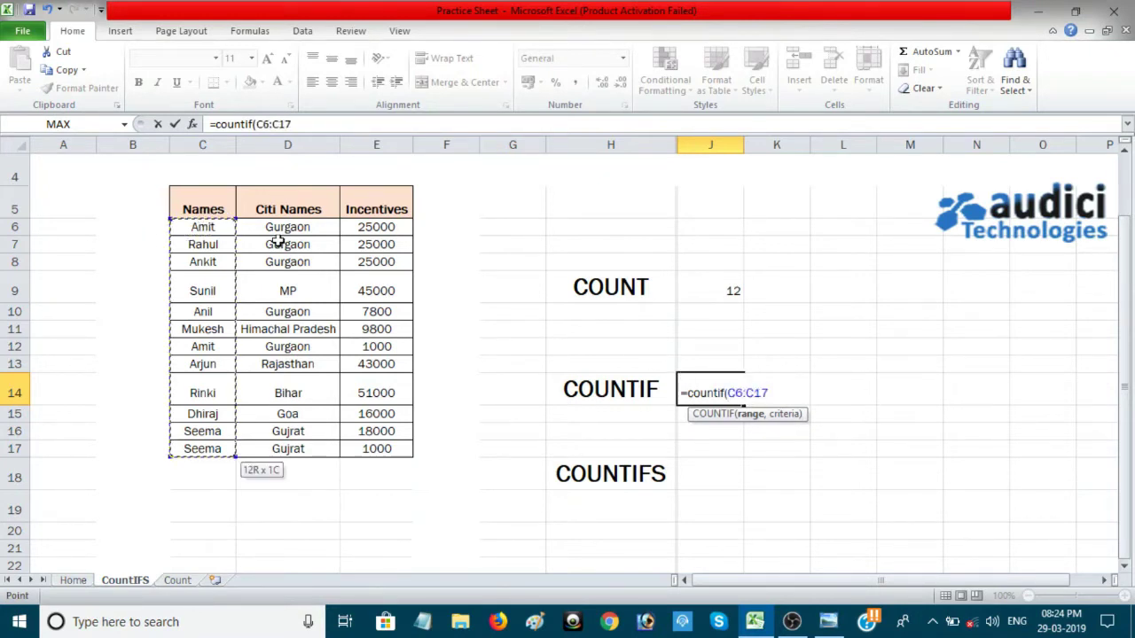
{"action": "type", "text": ","}
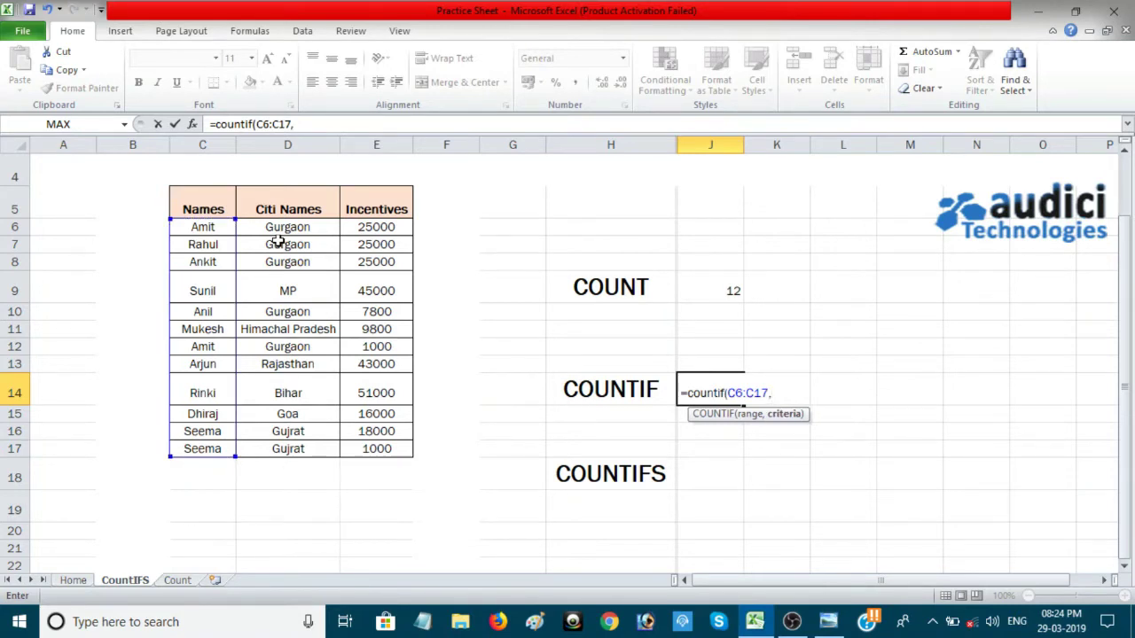
{"action": "type", "text": "\""}
{"action": "type", "text": "S"}
{"action": "type", "text": "eema\""}
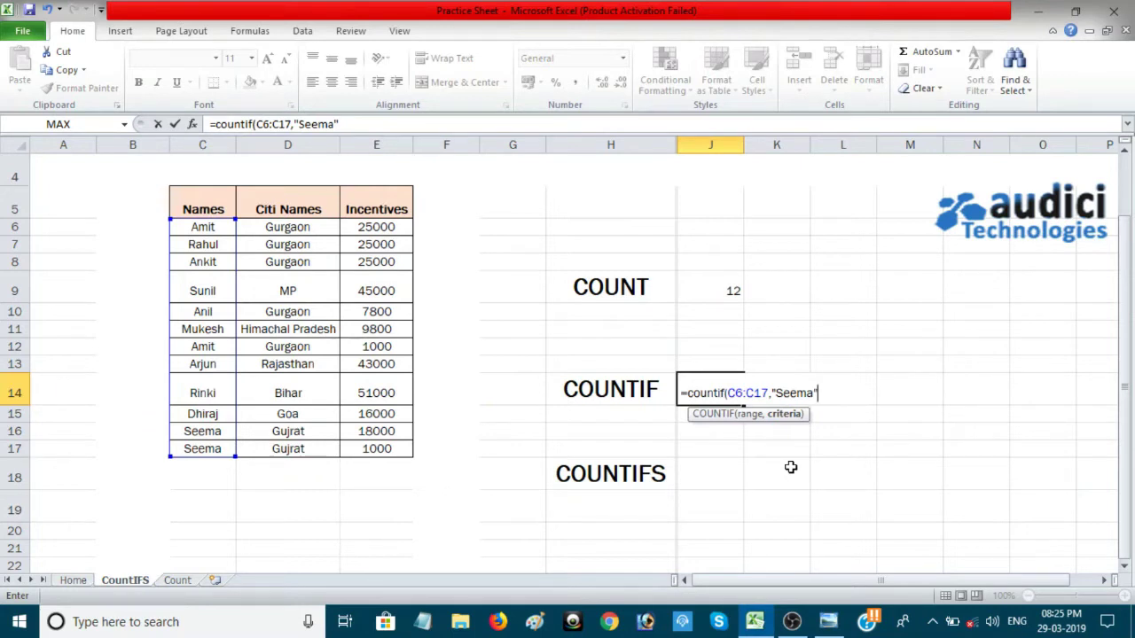
{"action": "type", "text": ")"}
{"action": "key", "text": "Return"}
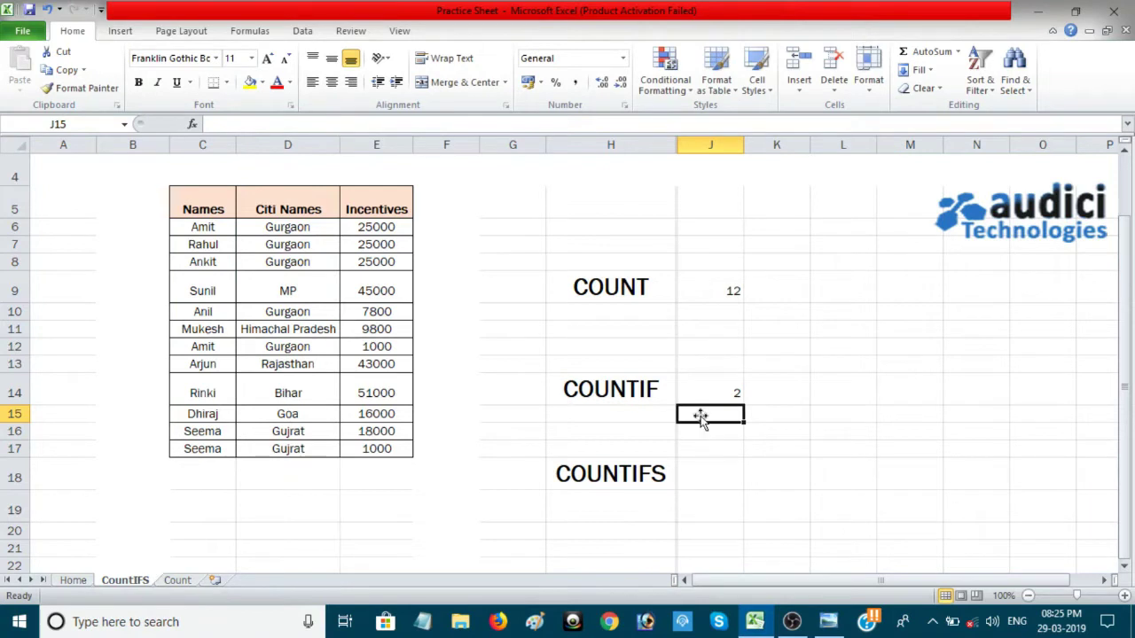
- Check that the COUNTIF result of 2 matches the two Seema rows in the Names column
{"action": "left_click", "coordinate": [725, 388]}
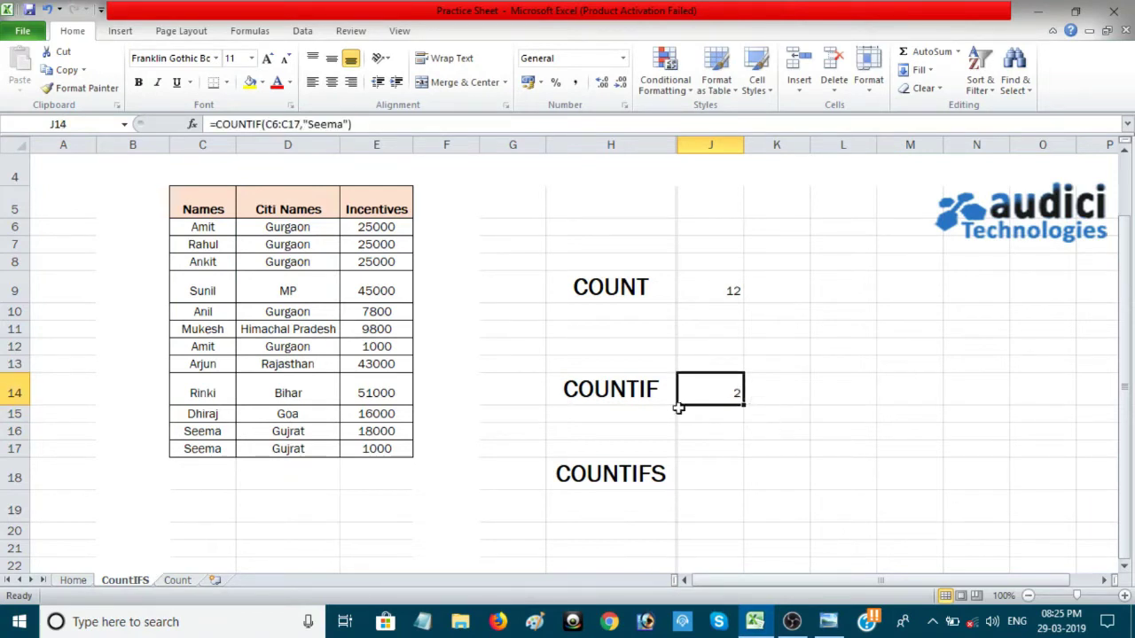
{"action": "left_click", "coordinate": [205, 447]}
{"action": "left_click", "coordinate": [223, 431]}
{"action": "left_click", "coordinate": [219, 449]}
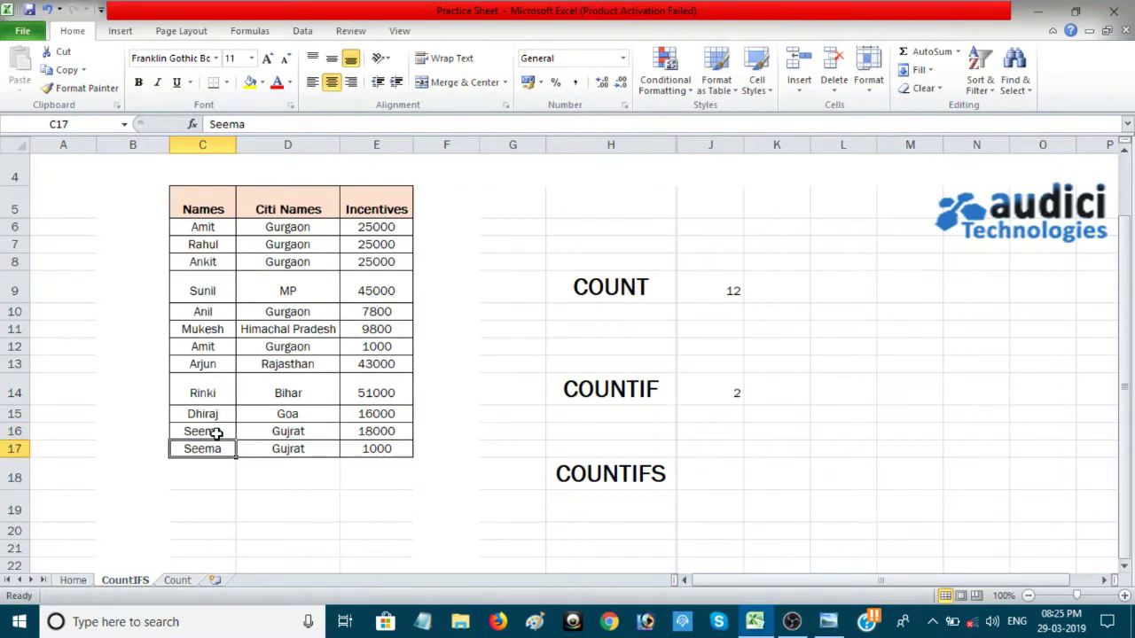
{"action": "left_click", "coordinate": [218, 433]}
{"action": "left_click", "coordinate": [721, 477]}
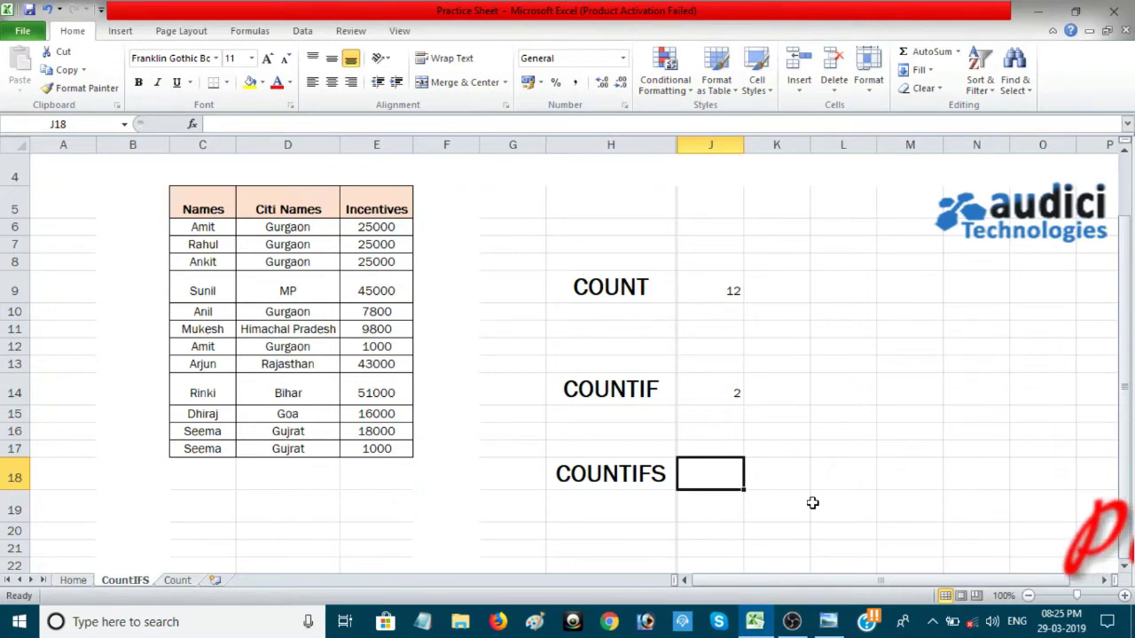
- Start =COUNTIFS(C6:C17,"Seema", in J18 with the names range and Seema criterion
{"action": "type", "text": "="}
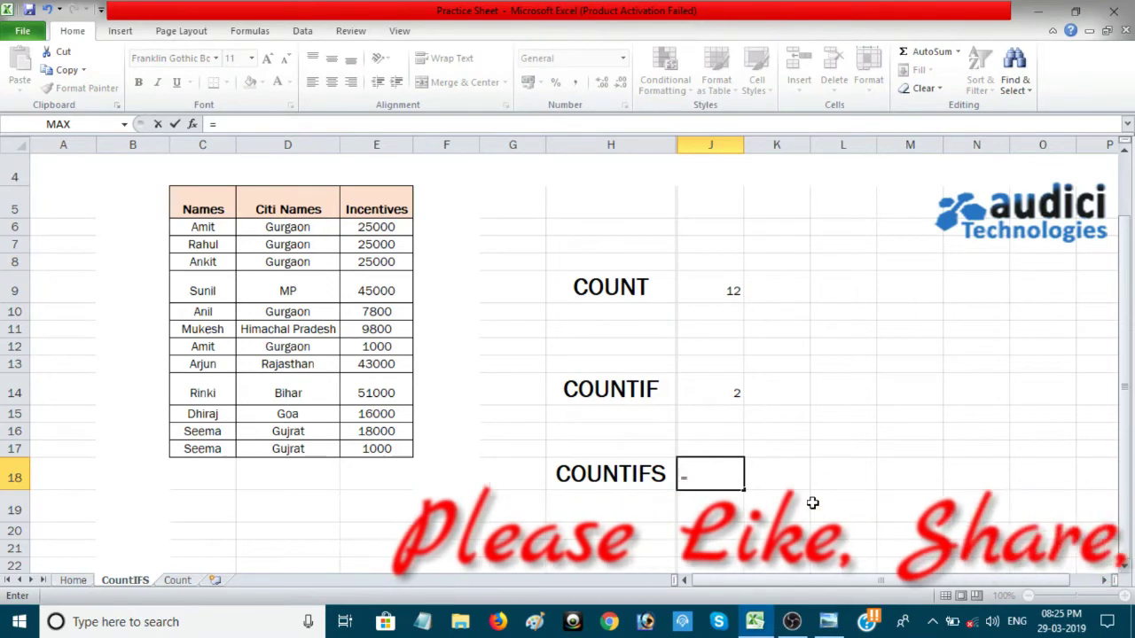
{"action": "type", "text": "Coun"}
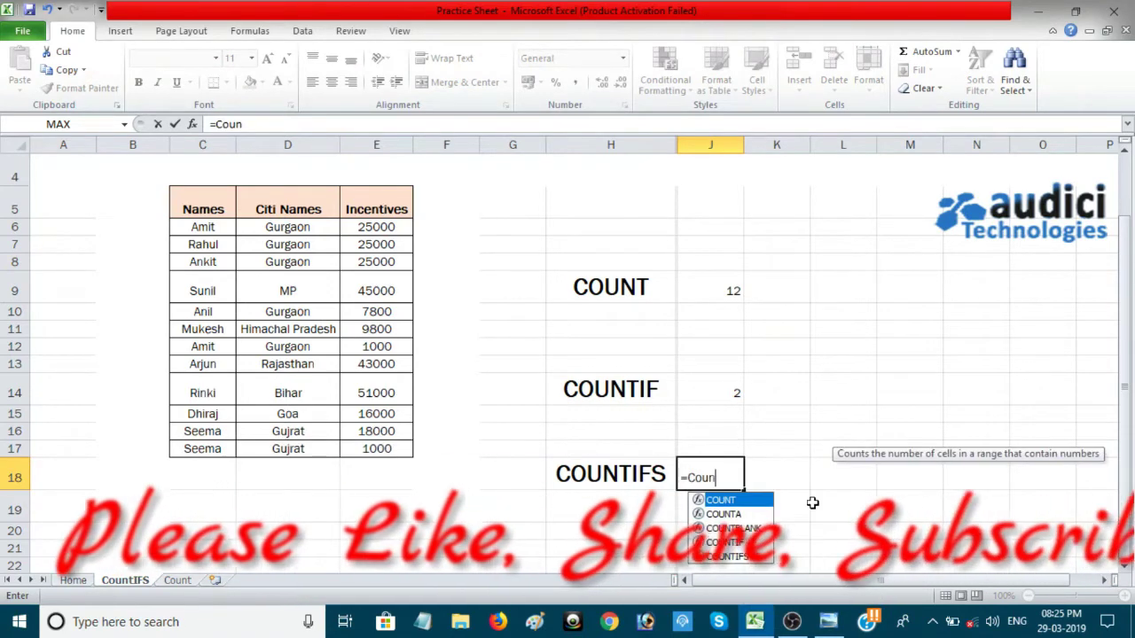
{"action": "type", "text": "tifs("}
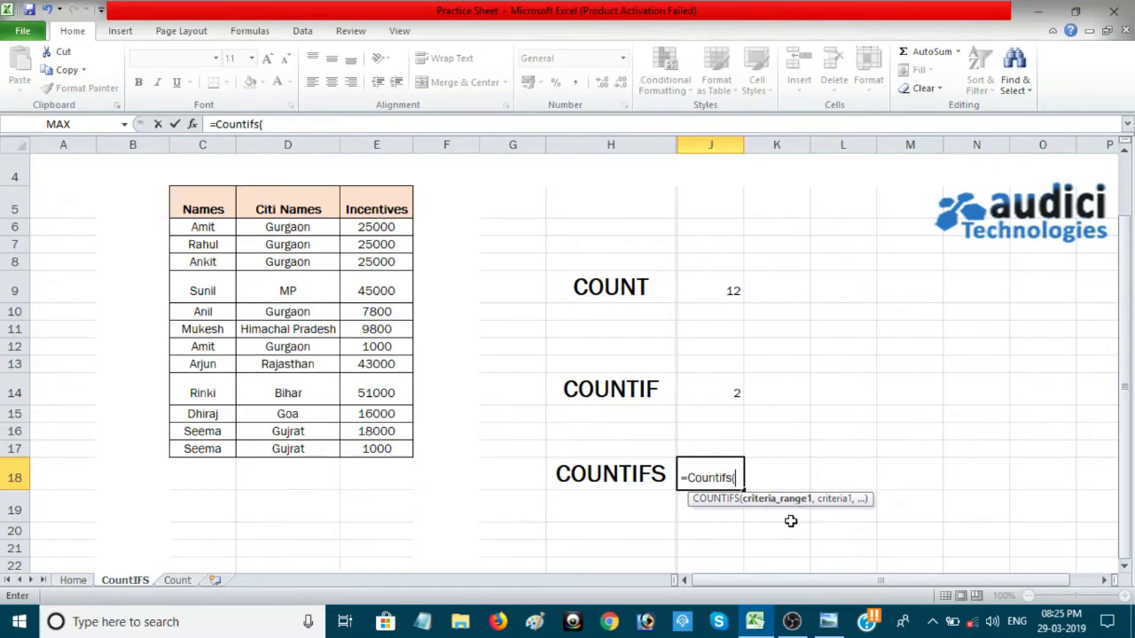
{"action": "left_click", "coordinate": [220, 229]}
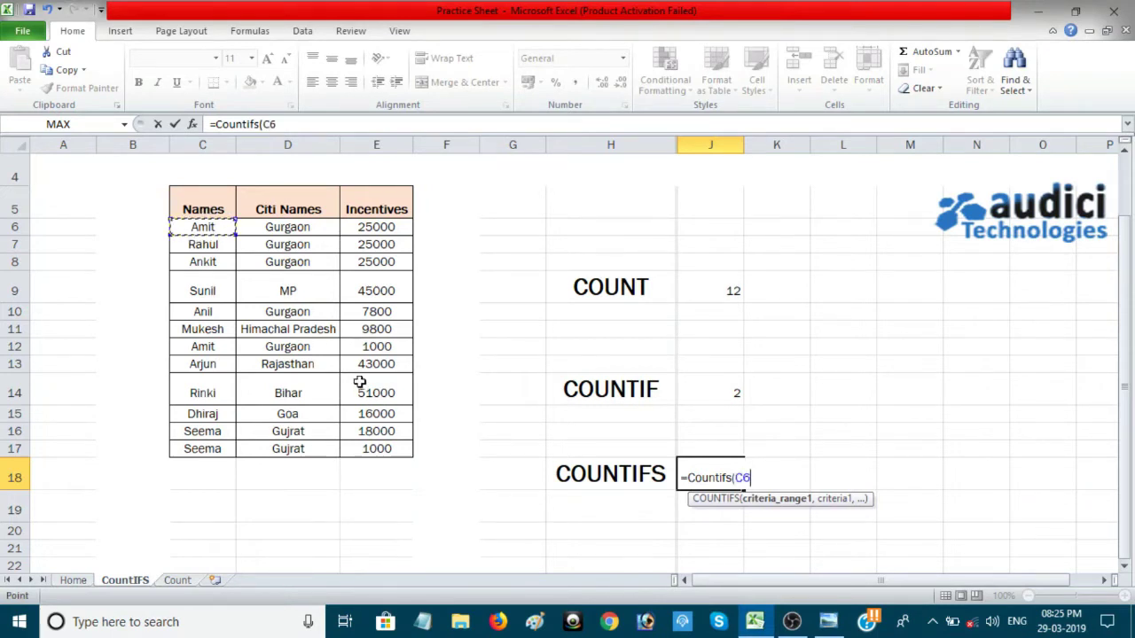
{"action": "key", "text": "ctrl+shift+Down"}
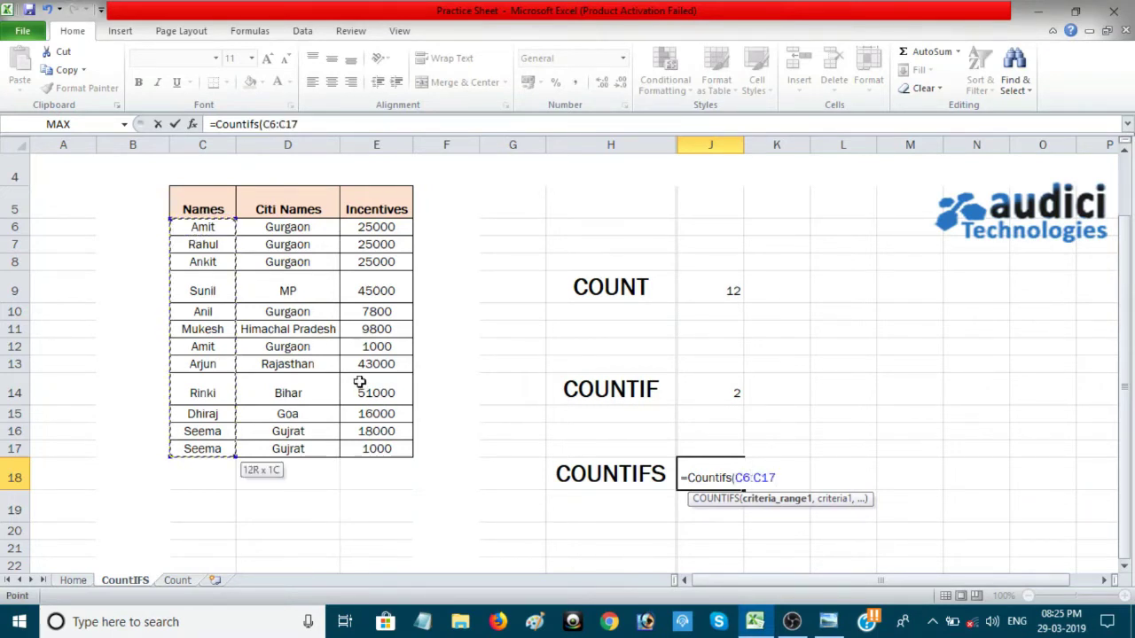
{"action": "type", "text": ",\"S"}
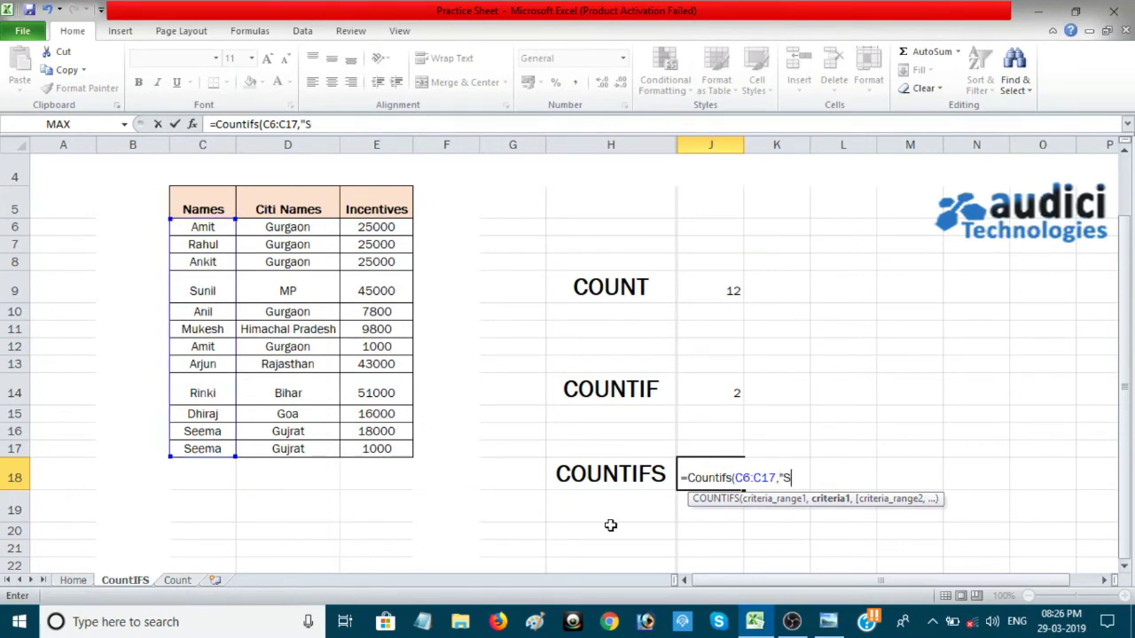
{"action": "type", "text": "eema\""}
{"action": "type", "text": ","}
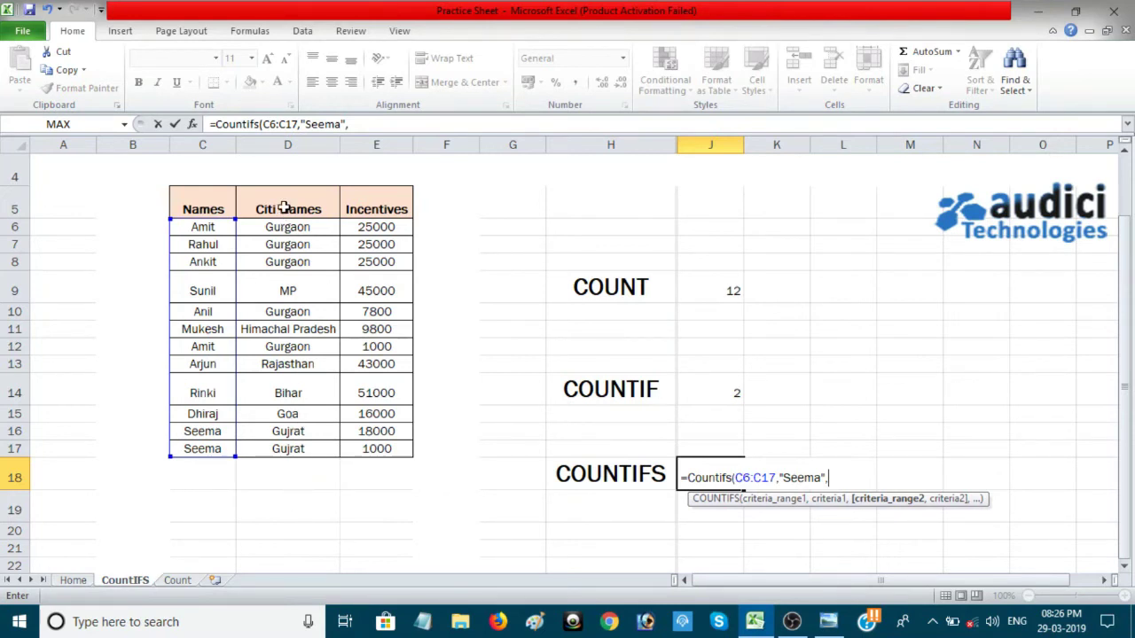
- Complete the COUNTIFS with D6:D17 and "Gujrat" as the second criterion, returning 2
{"action": "left_click", "coordinate": [217, 429]}
{"action": "left_click", "coordinate": [215, 446]}
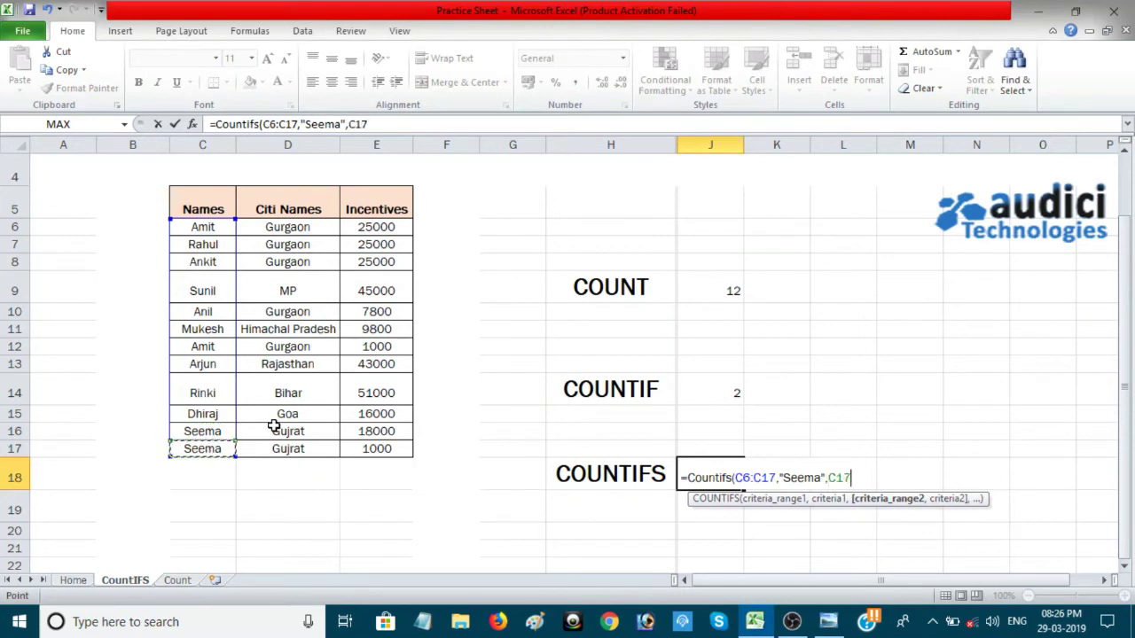
{"action": "left_click", "coordinate": [276, 429]}
{"action": "left_click", "coordinate": [302, 446]}
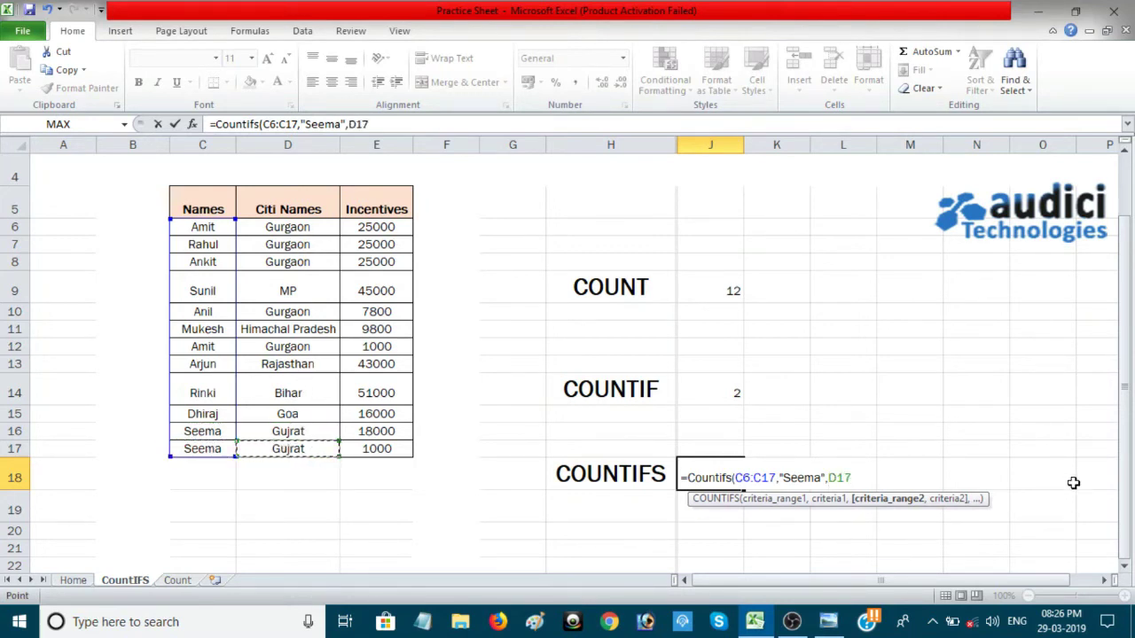
{"action": "key", "text": "BackSpace"}
{"action": "key", "text": "BackSpace"}
{"action": "key", "text": "BackSpace"}
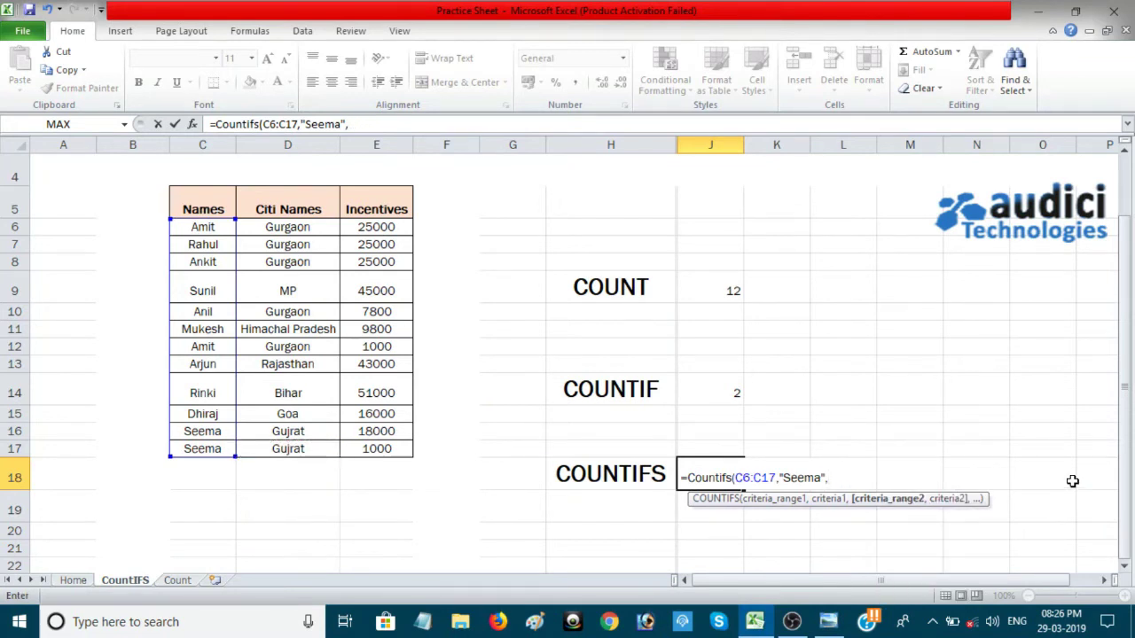
{"action": "left_click", "coordinate": [324, 231]}
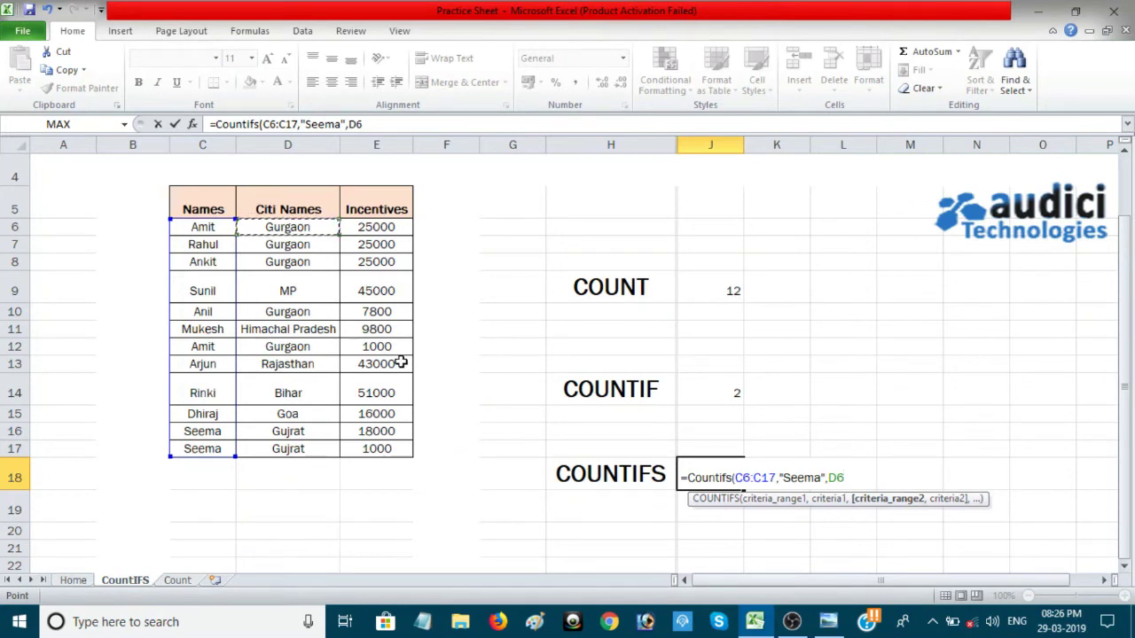
{"action": "key", "text": "ctrl+shift+Down"}
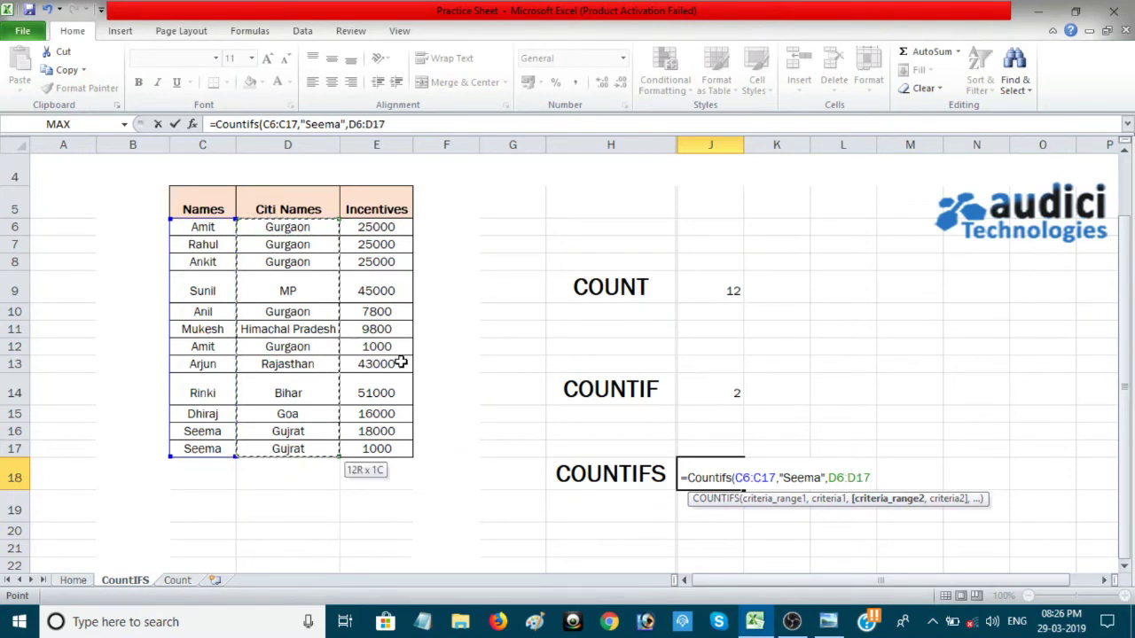
{"action": "type", "text": ","}
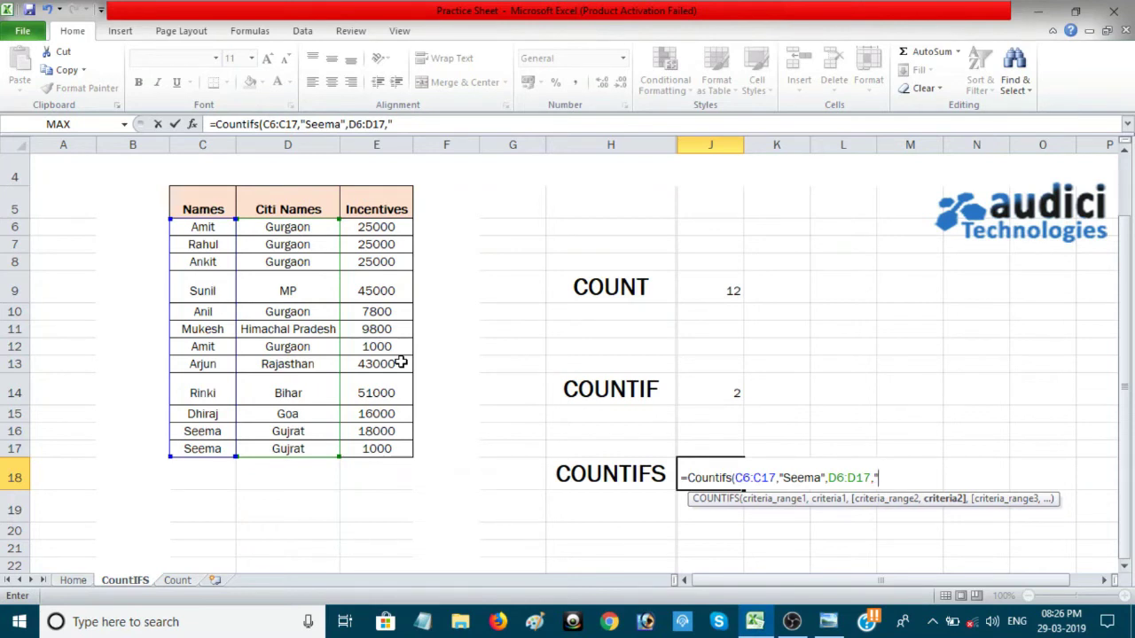
{"action": "type", "text": "G"}
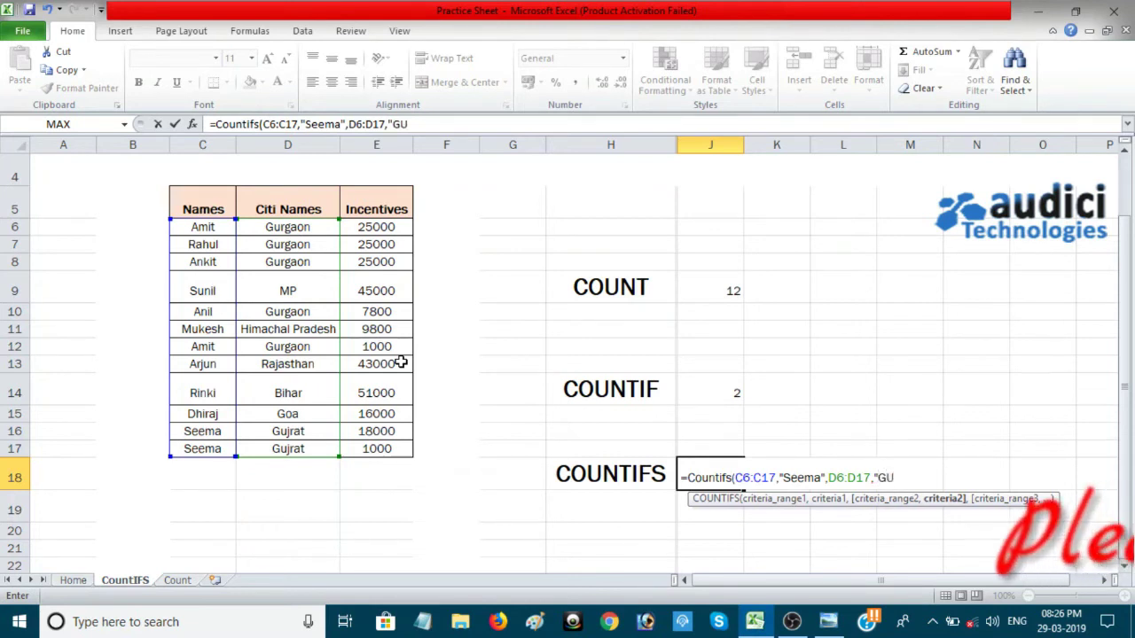
{"action": "type", "text": "ujra"}
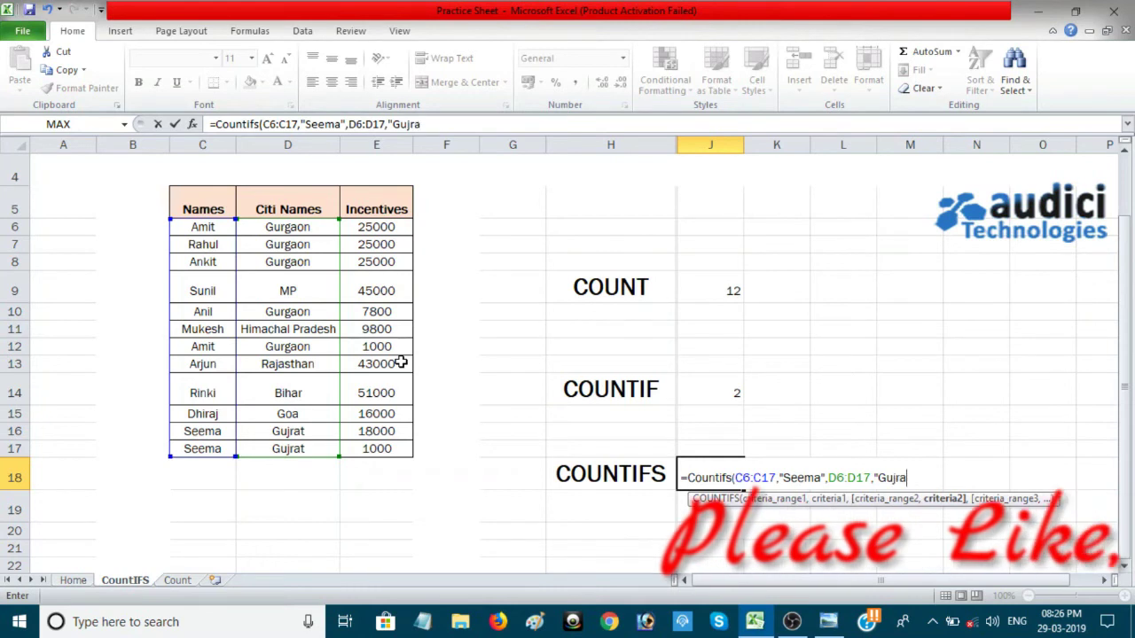
{"action": "type", "text": "t\""}
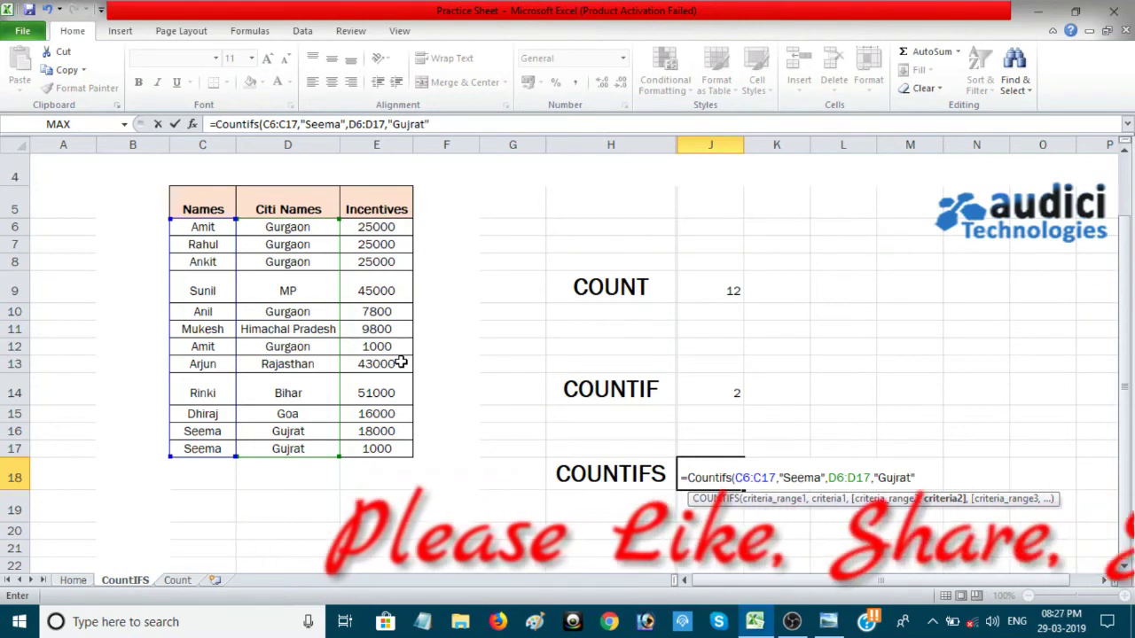
{"action": "type", "text": ")"}
{"action": "key", "text": "Return"}
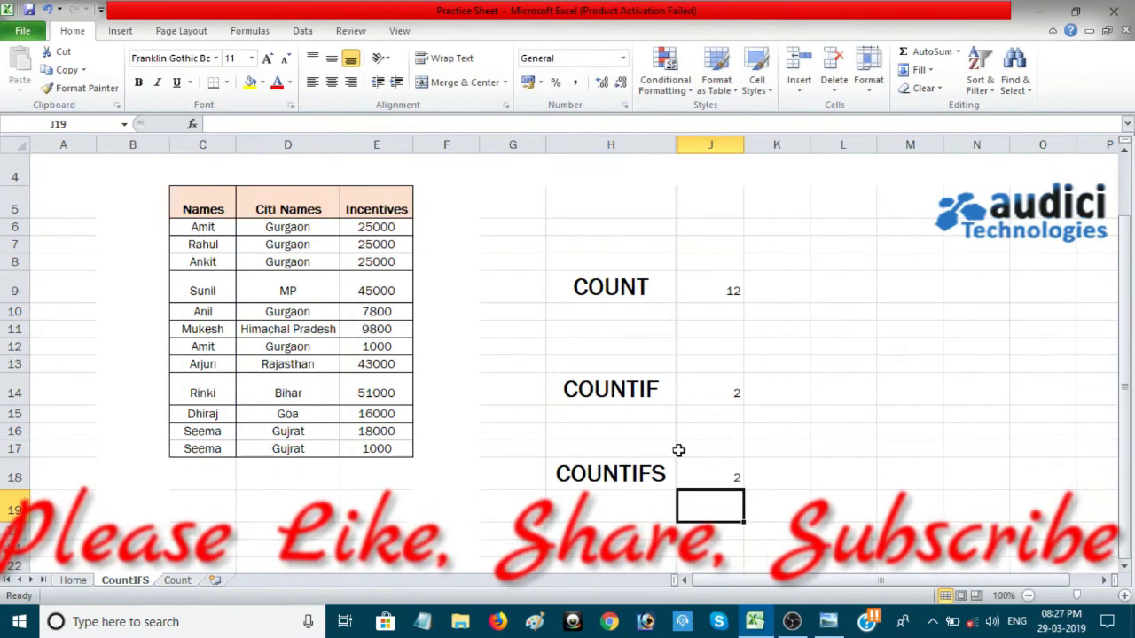
- Change the name in C15 from Dhiraj to Seema
{"action": "left_click", "coordinate": [729, 474]}
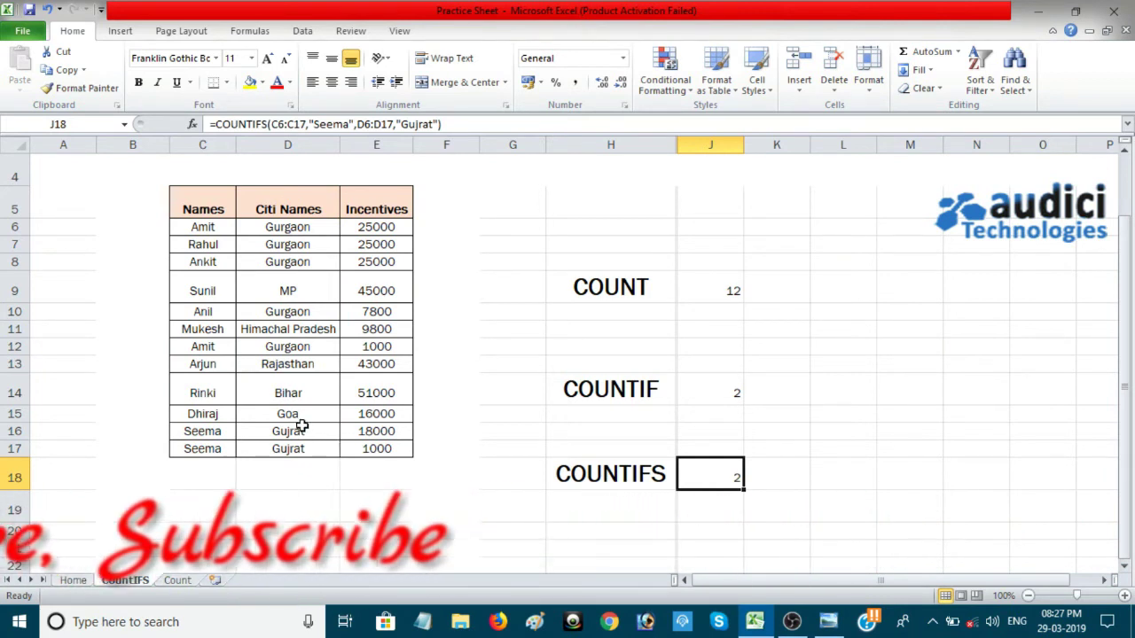
{"action": "left_click", "coordinate": [207, 415]}
{"action": "type", "text": "S"}
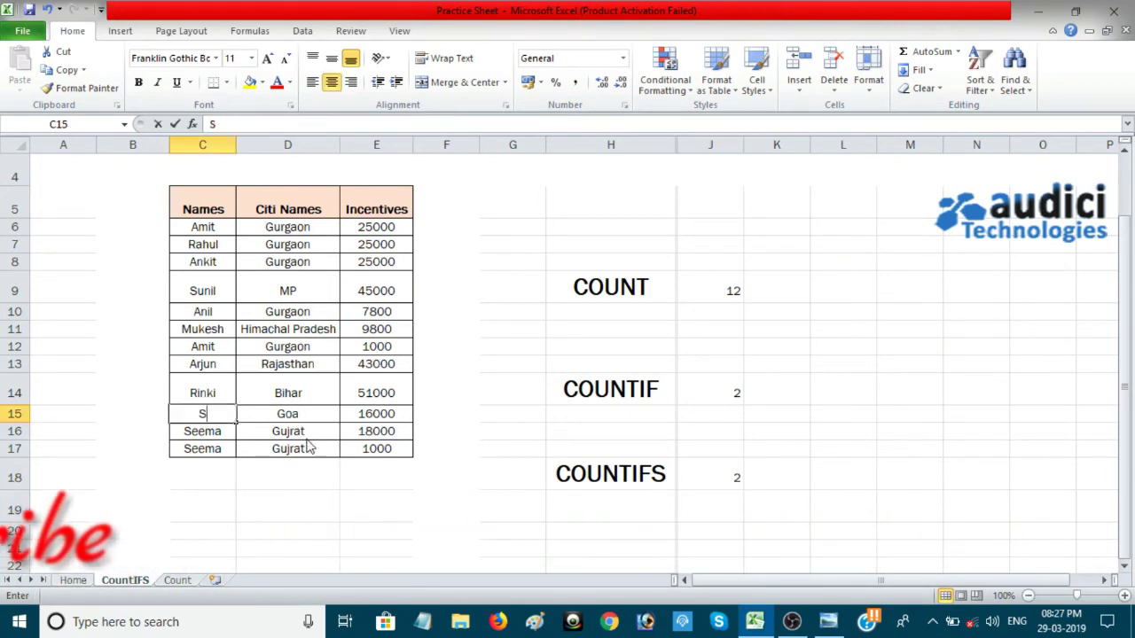
{"action": "type", "text": "eema"}
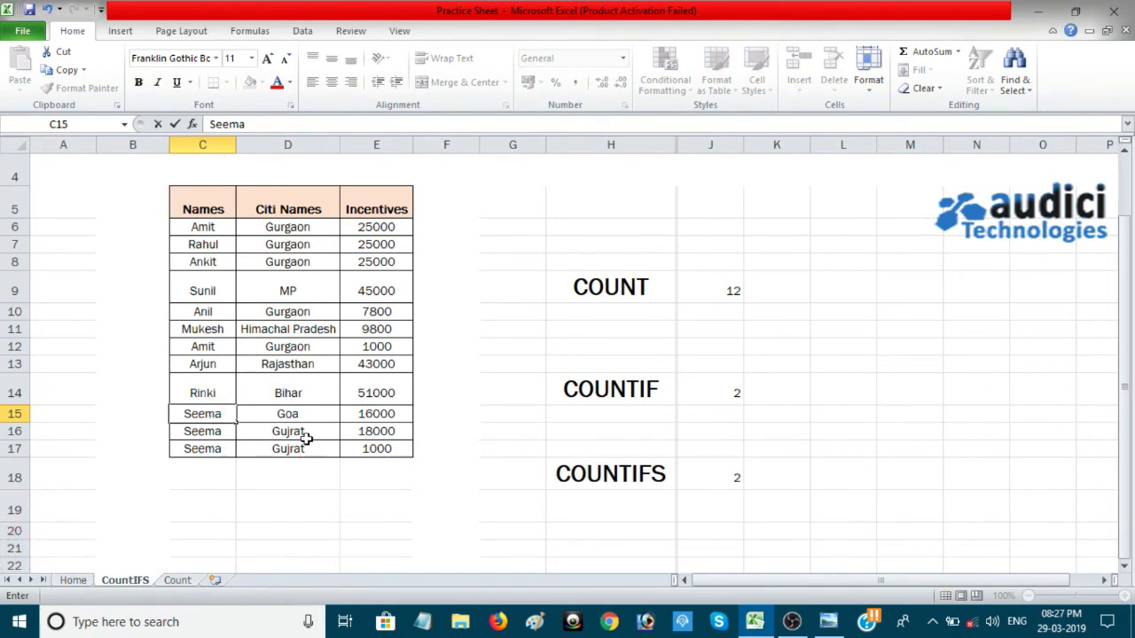
{"action": "key", "text": "Return"}
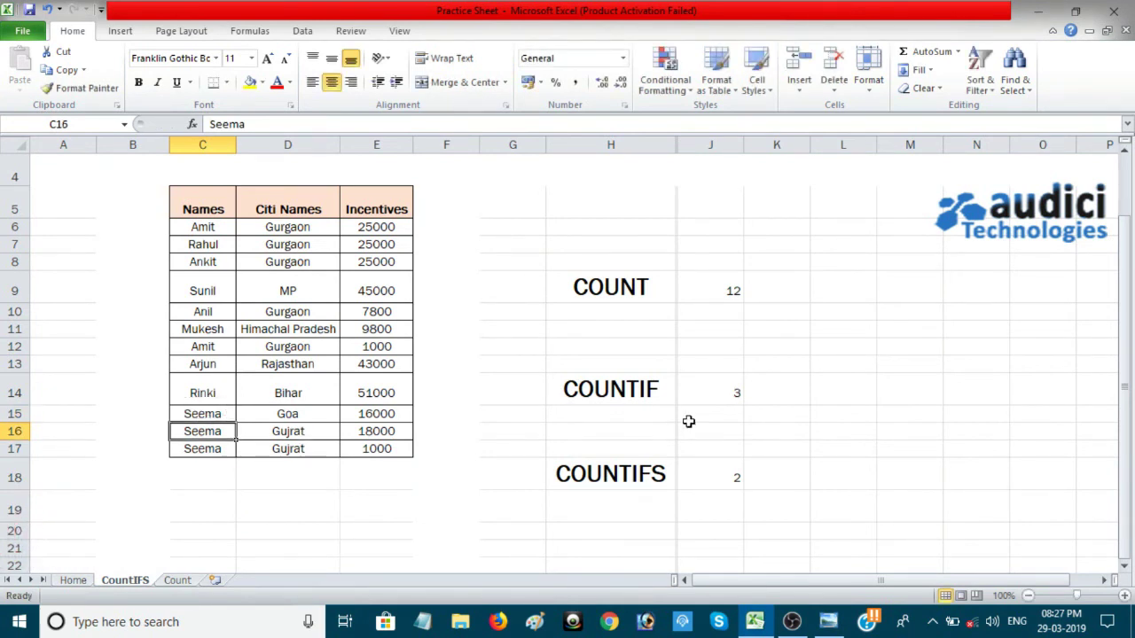
- Verify COUNTIF now returns 3 against the names C6:C17 while COUNTIFS stays 2
{"action": "left_click", "coordinate": [617, 391]}
{"action": "left_click", "coordinate": [720, 391]}
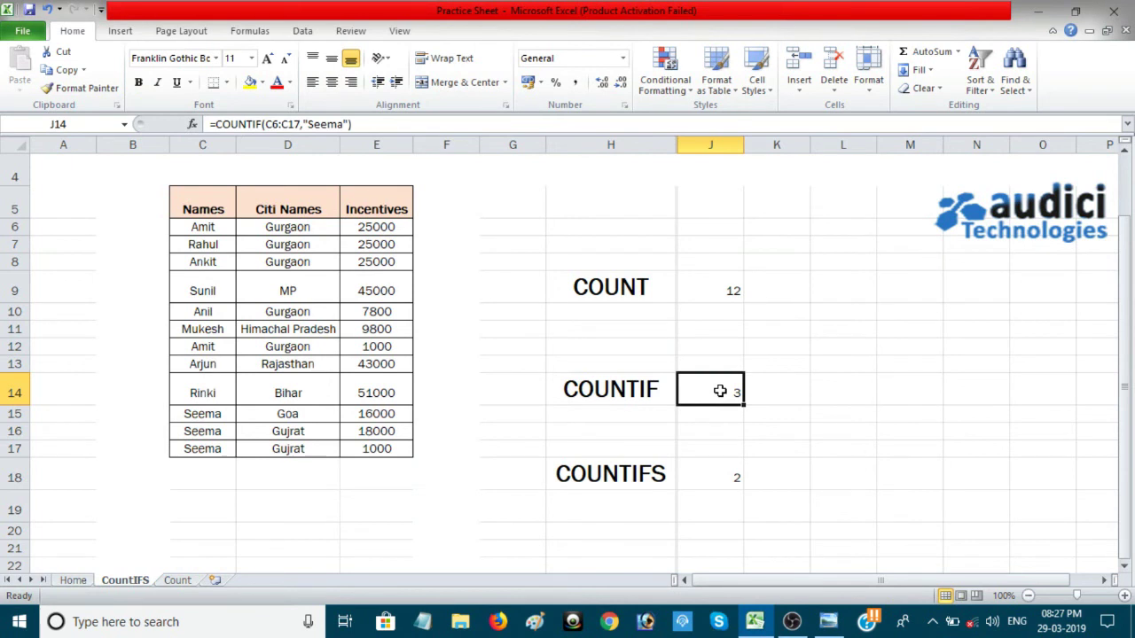
{"action": "left_click_drag", "start_coordinate": [209, 229], "coordinate": [213, 450]}
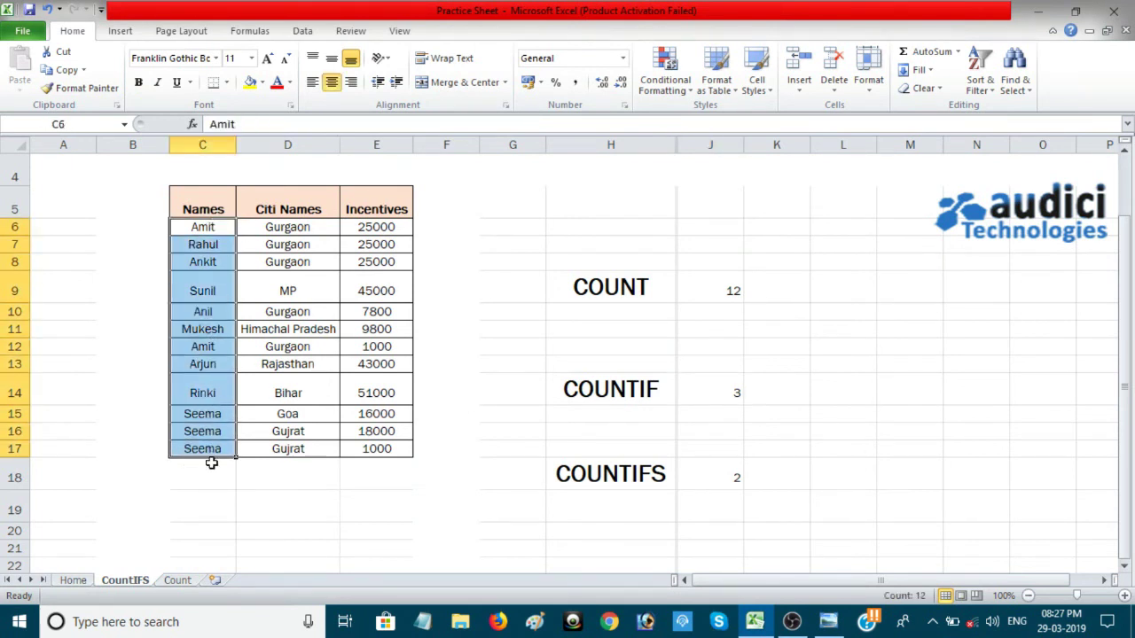
{"action": "left_click", "coordinate": [739, 396]}
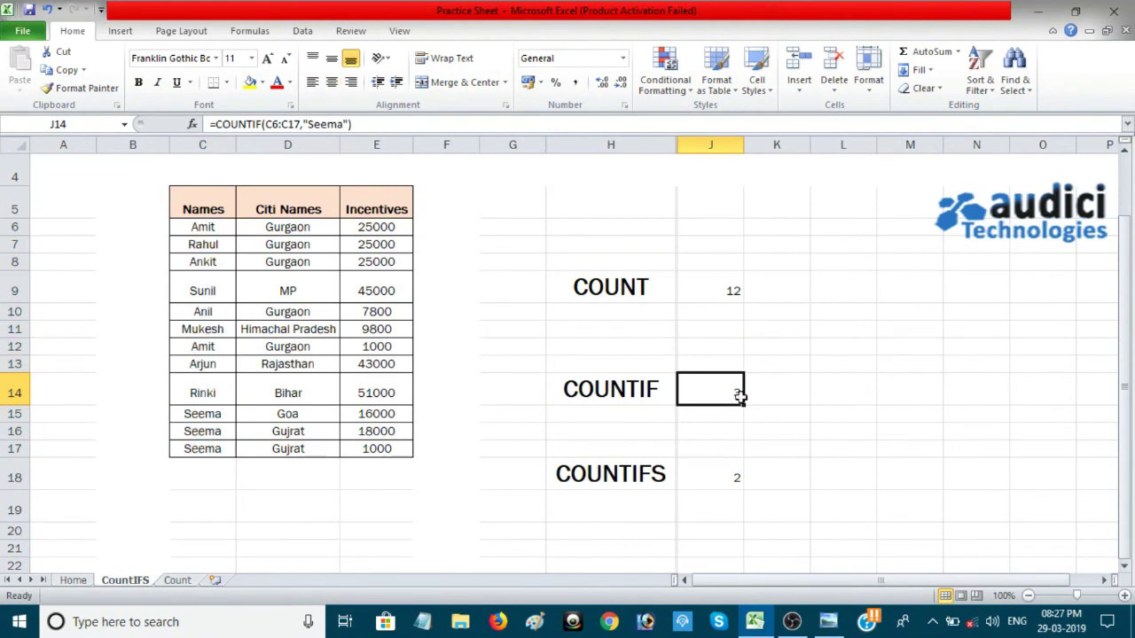
{"action": "left_click", "coordinate": [643, 476]}
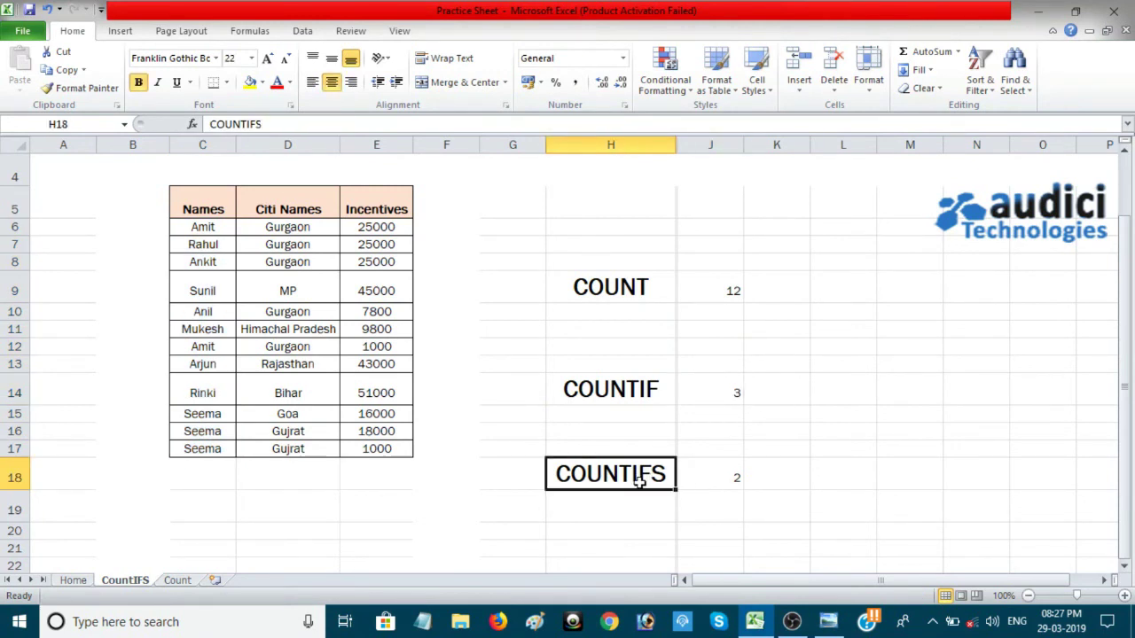
{"action": "left_click", "coordinate": [721, 477]}
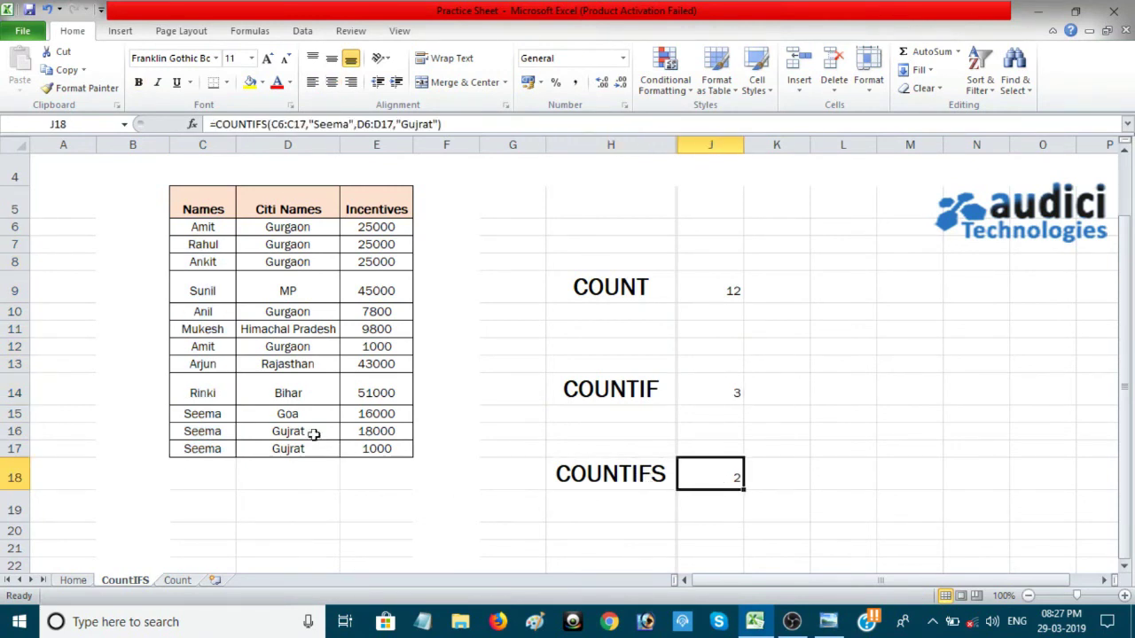
{"action": "left_click", "coordinate": [202, 415]}
{"action": "left_click", "coordinate": [285, 413]}
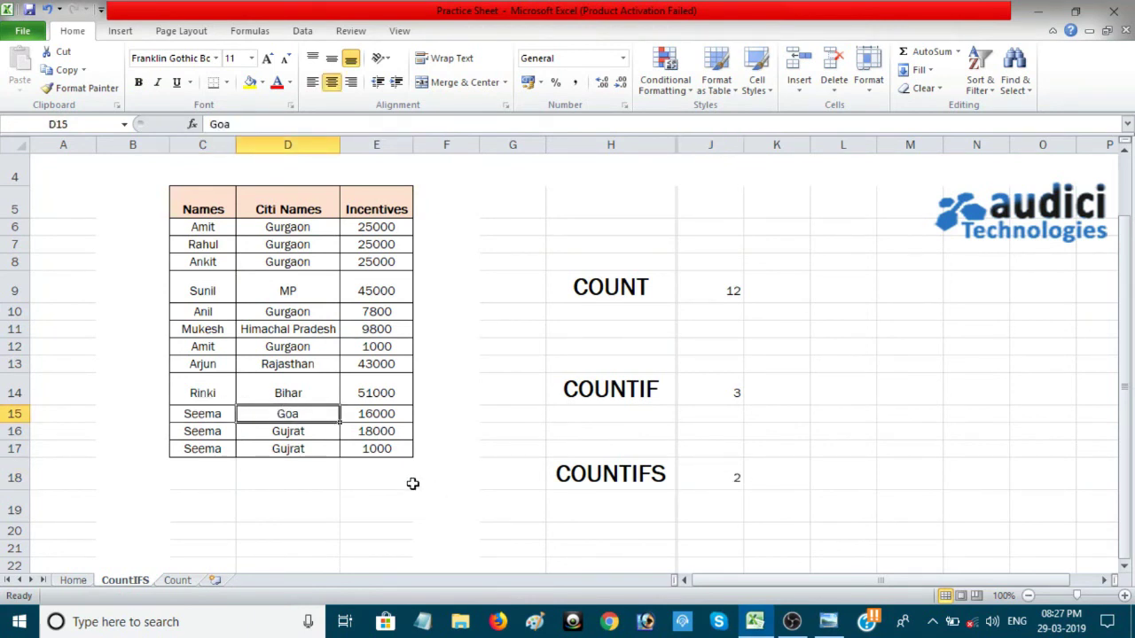
- Replace Goa with Gujrat in D15 and review the results, with COUNTIFS now showing 3
{"action": "type", "text": "Gu"}
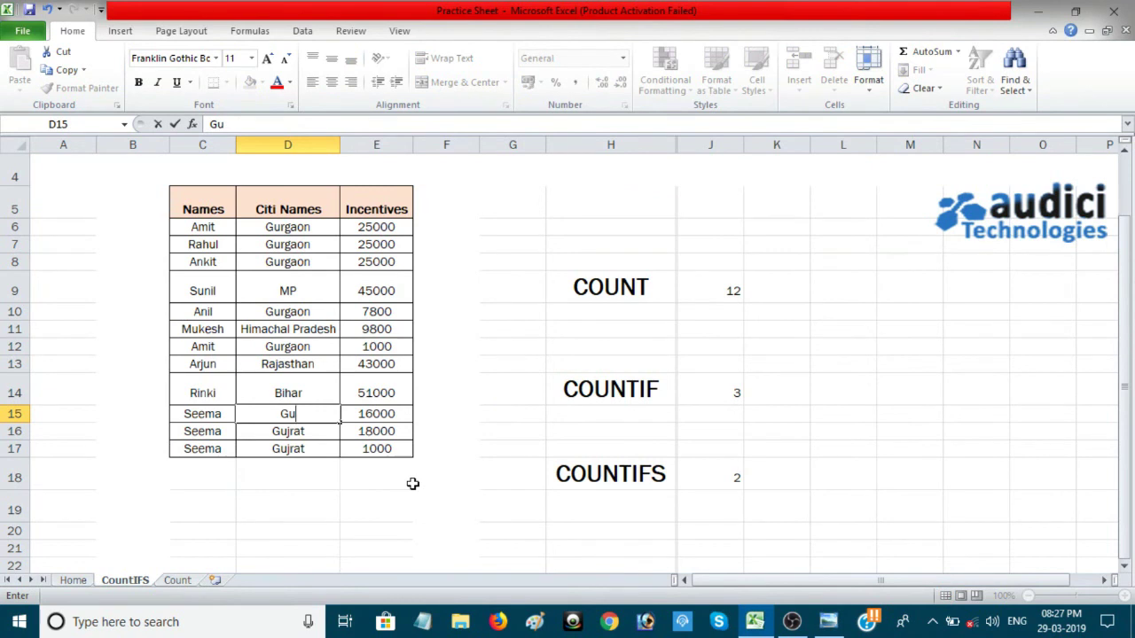
{"action": "type", "text": "jrat"}
{"action": "key", "text": "Return"}
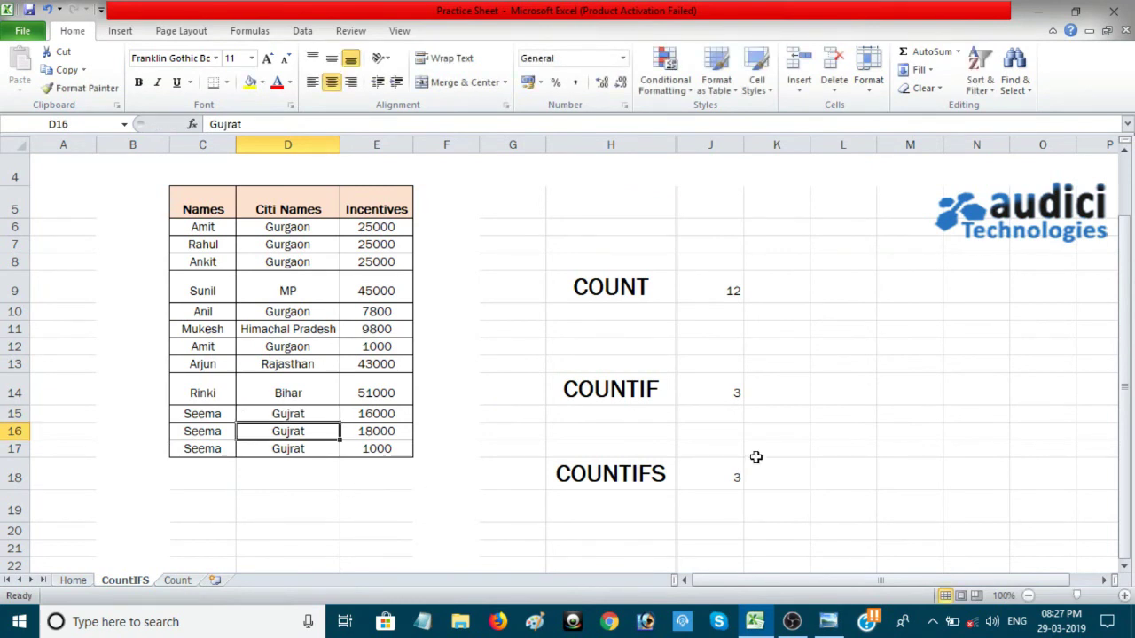
{"action": "left_click", "coordinate": [701, 470]}
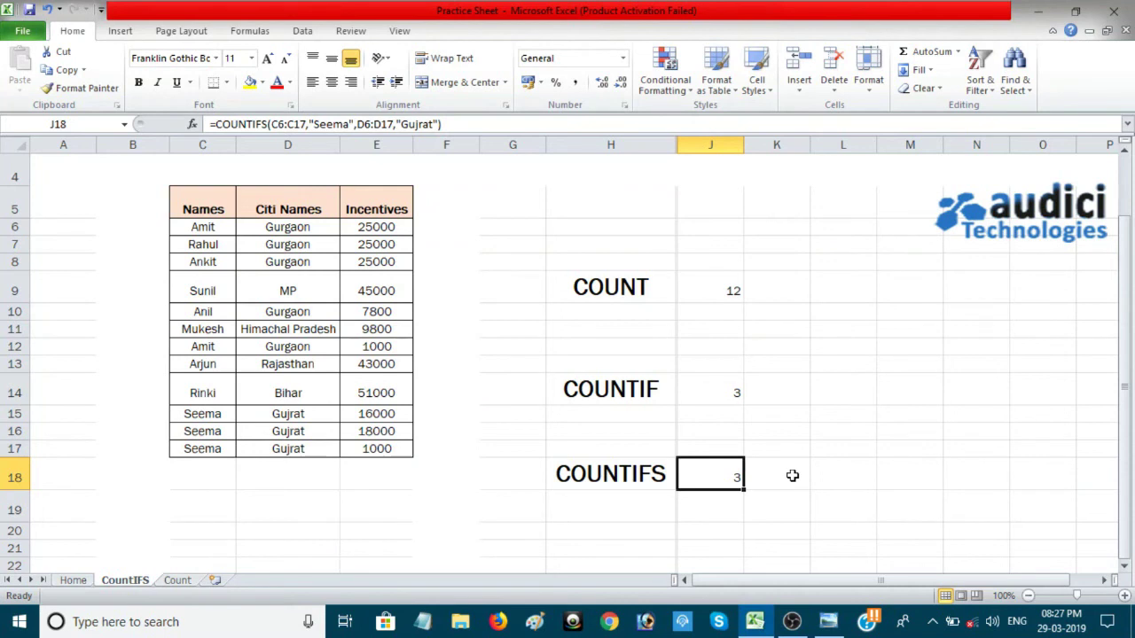
{"action": "left_click", "coordinate": [626, 282]}
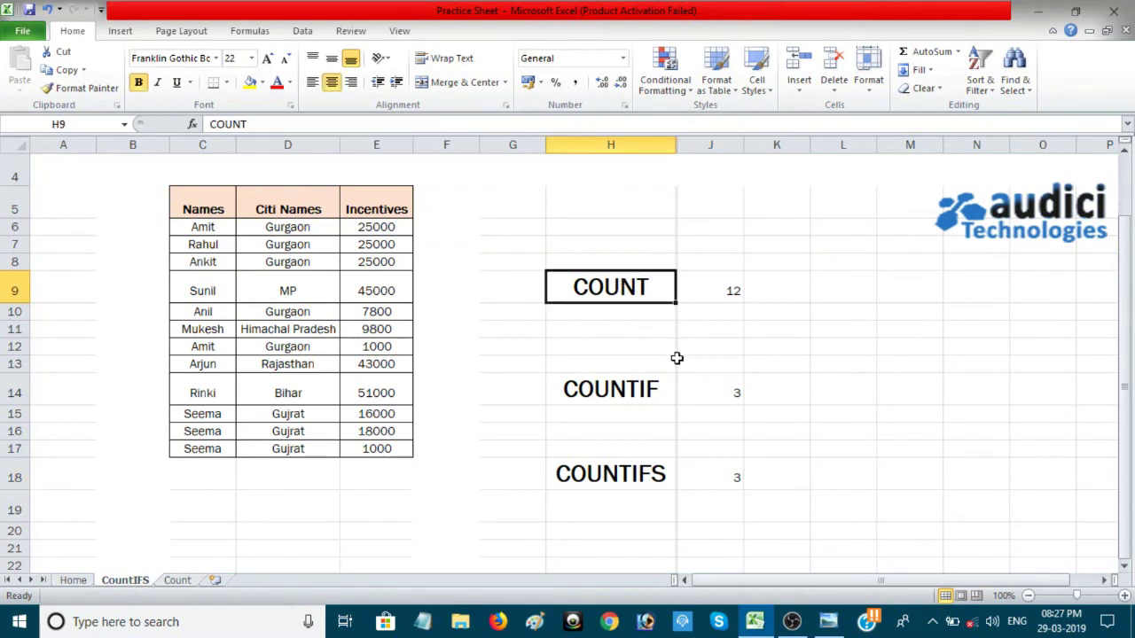
{"action": "left_click", "coordinate": [639, 388]}
{"action": "left_click", "coordinate": [632, 477]}
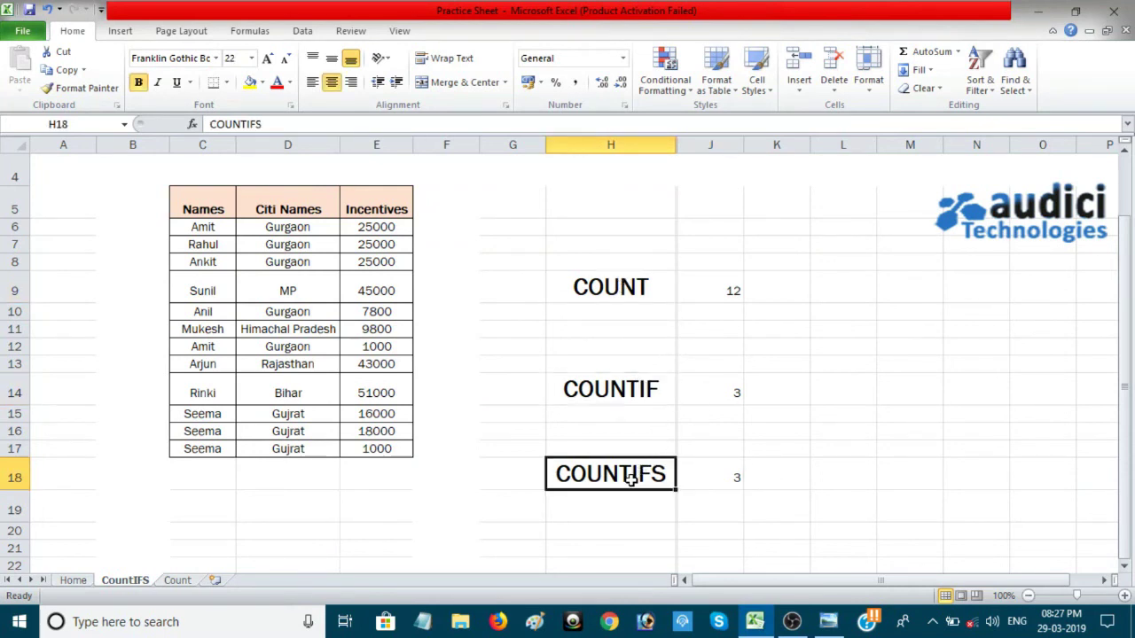